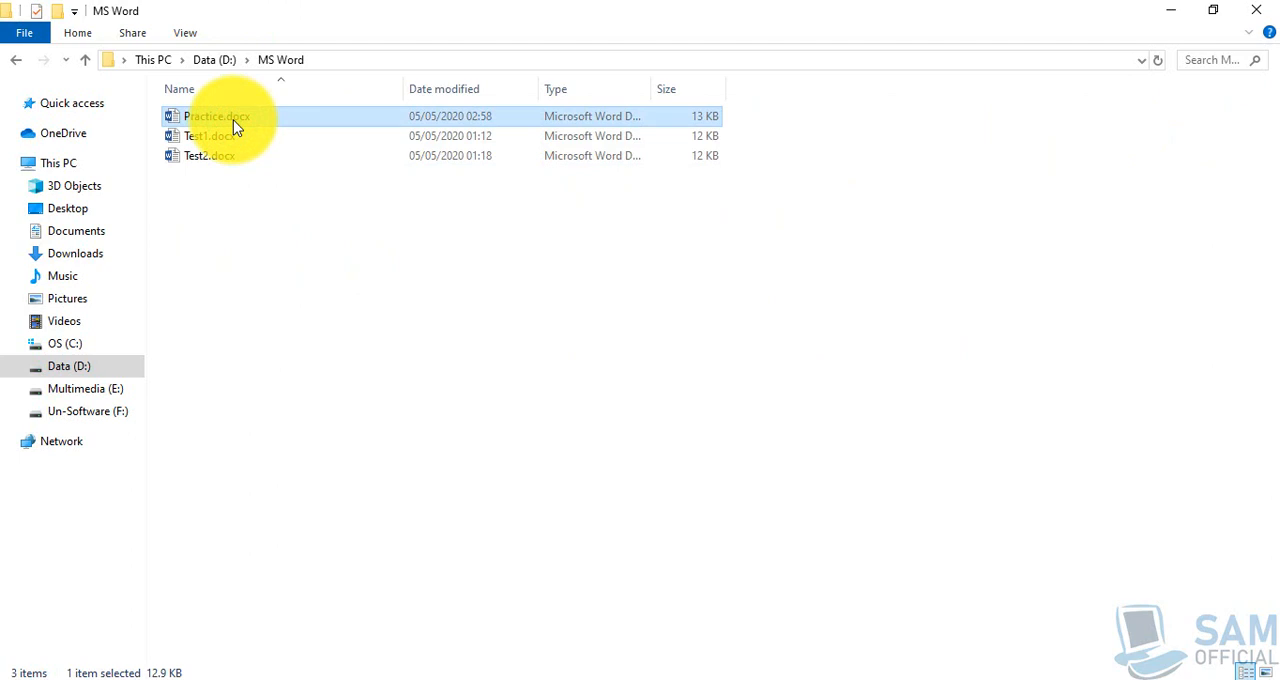
- Open Practice.docx from the MS Word folder on drive D and close the folder window
double_click(233, 125)
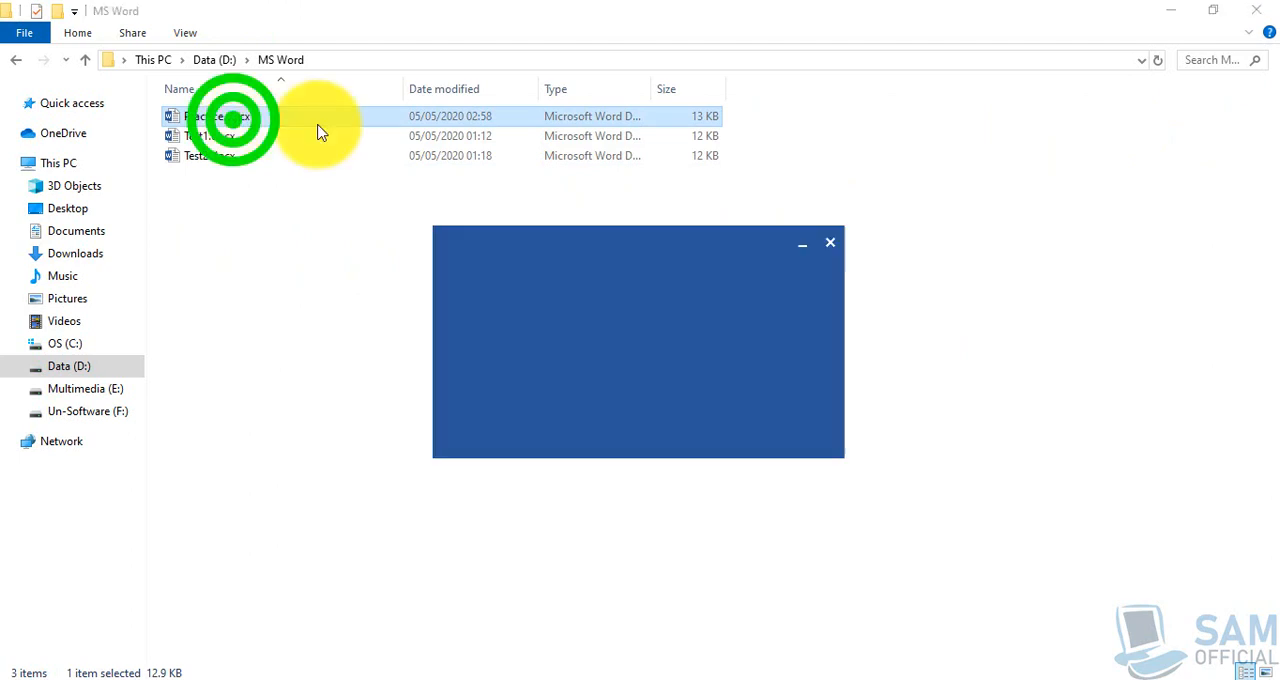
left_click(1257, 13)
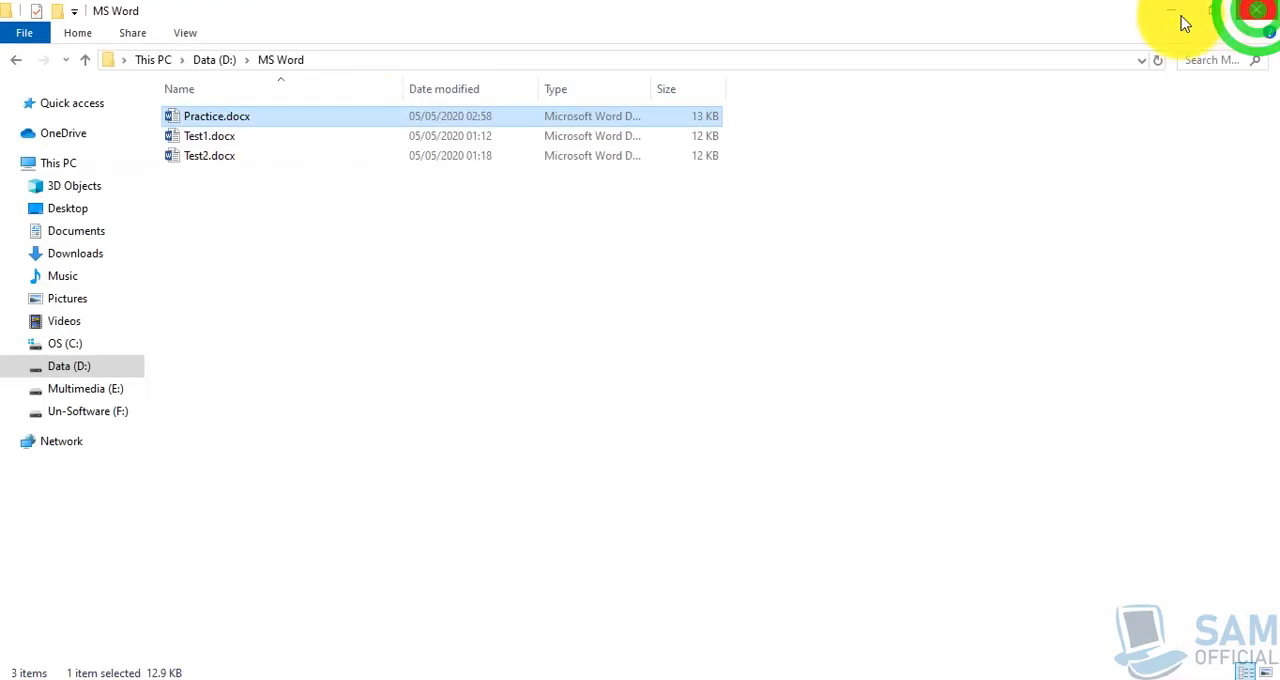
double_click(271, 123)
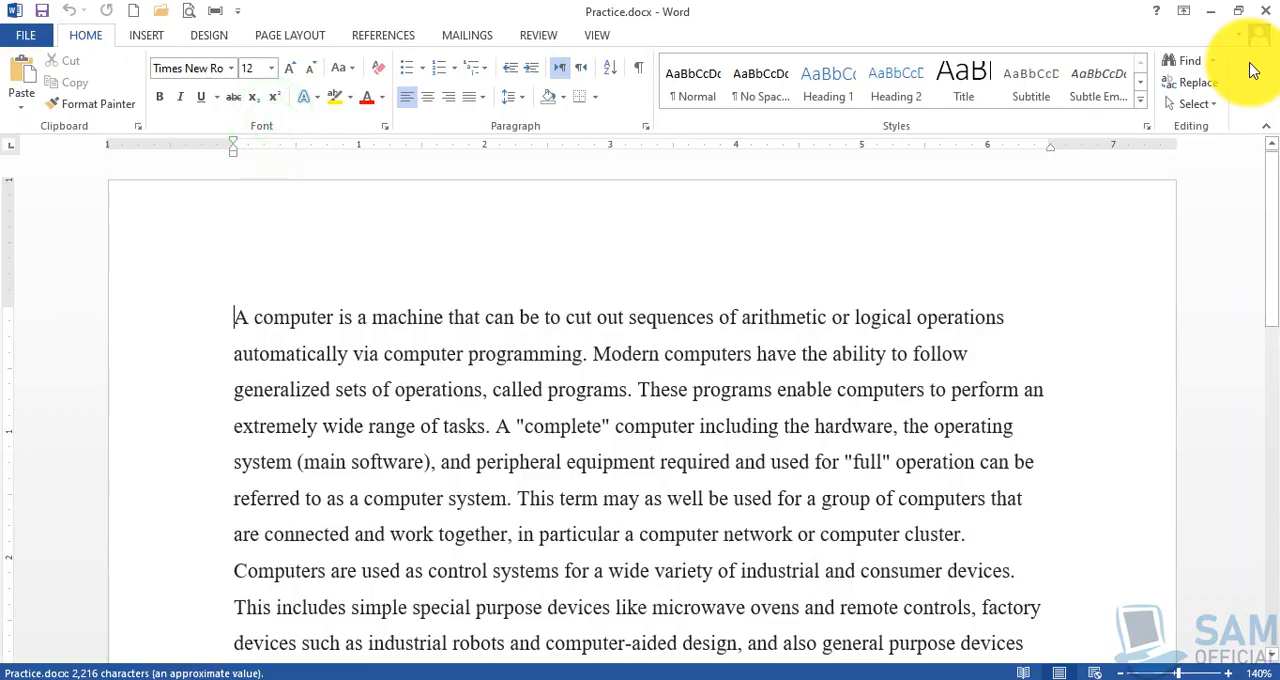
left_click(1228, 18)
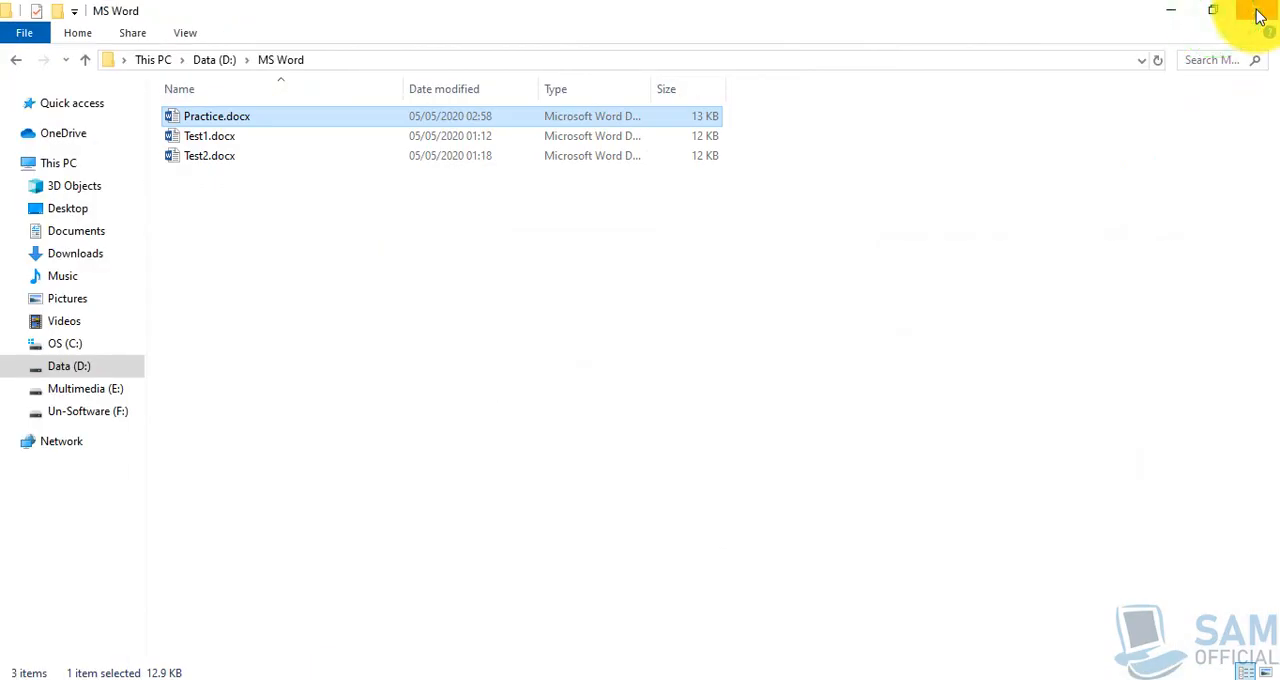
left_click(1260, 15)
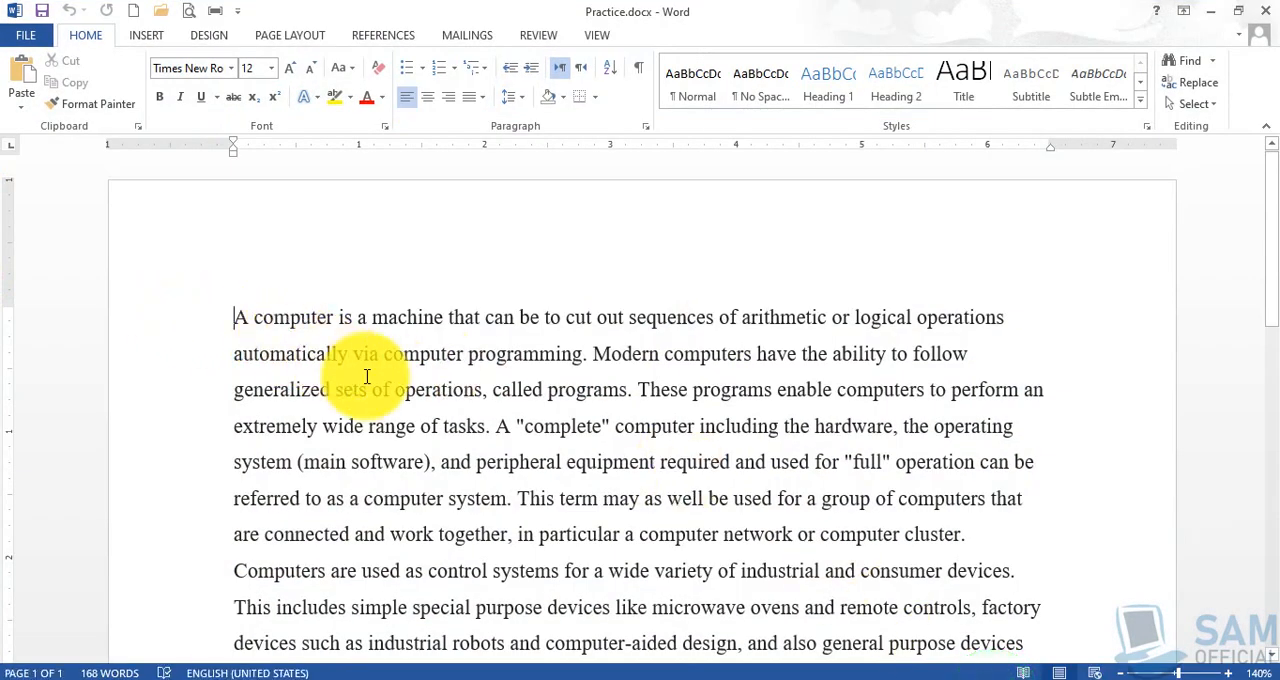
- Make the word "computer" in the first line bold and remove the bold again
scroll(366, 377, "down", 1)
scroll(367, 376, "down", 1)
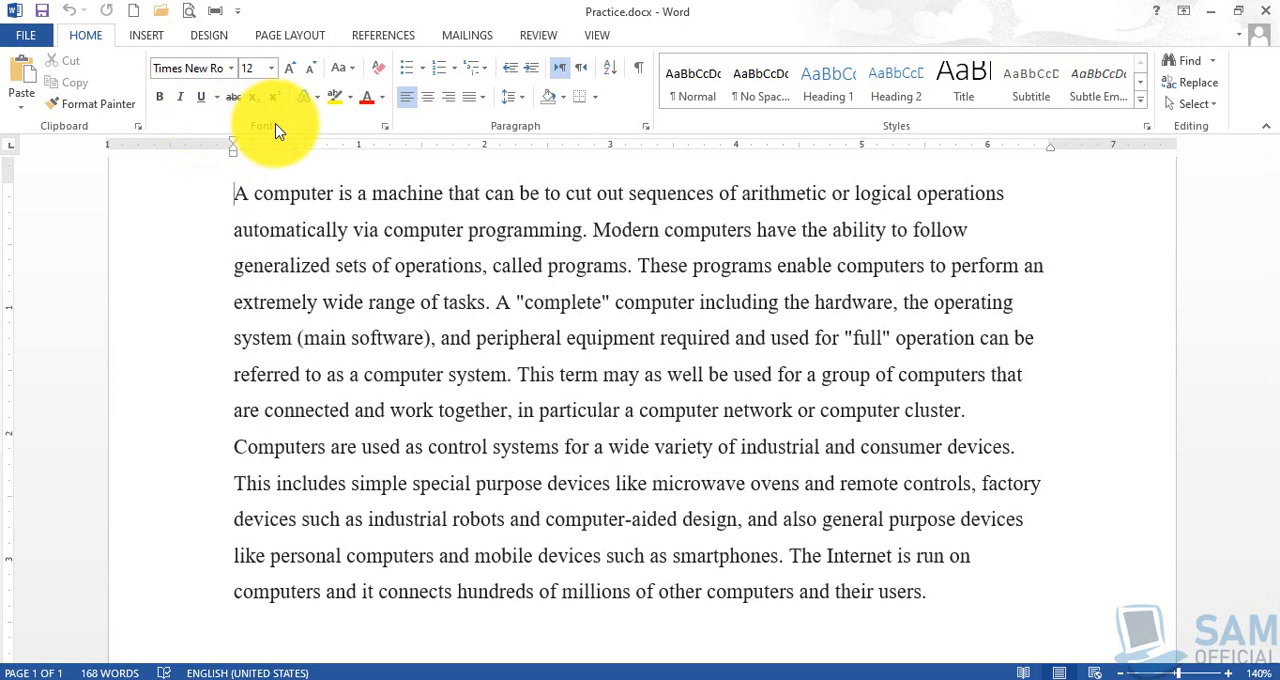
left_click(295, 193)
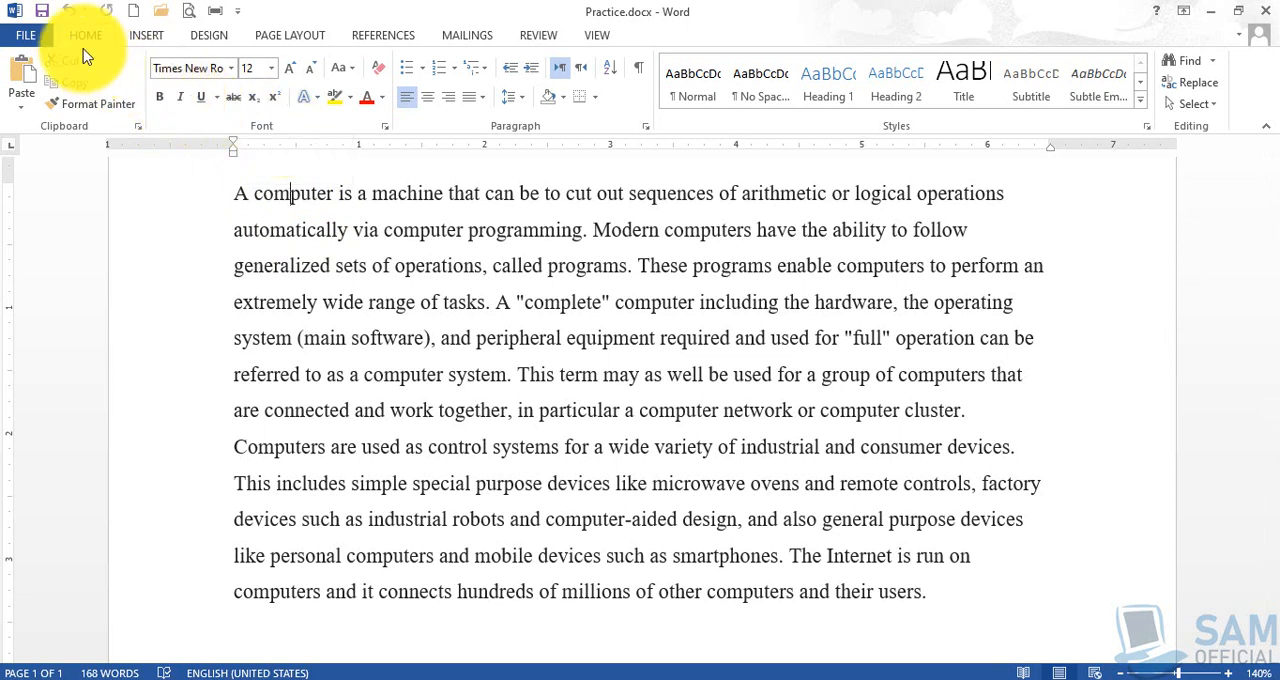
left_click(159, 97)
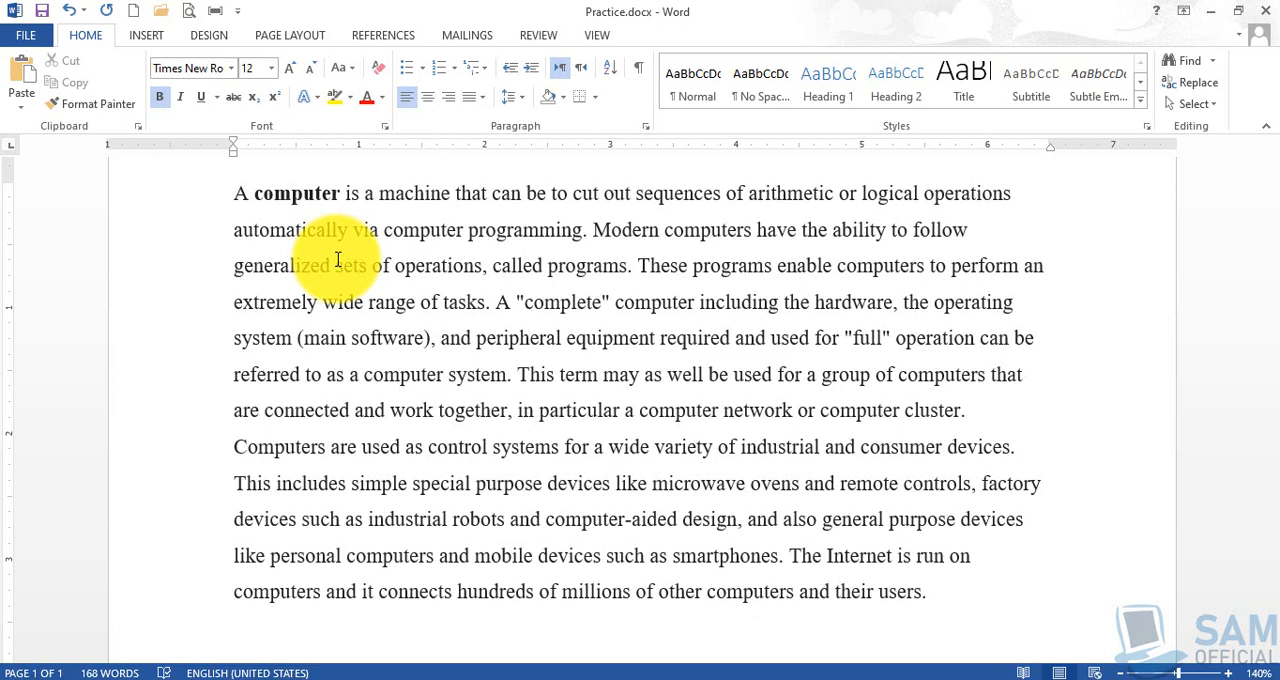
left_click(163, 106)
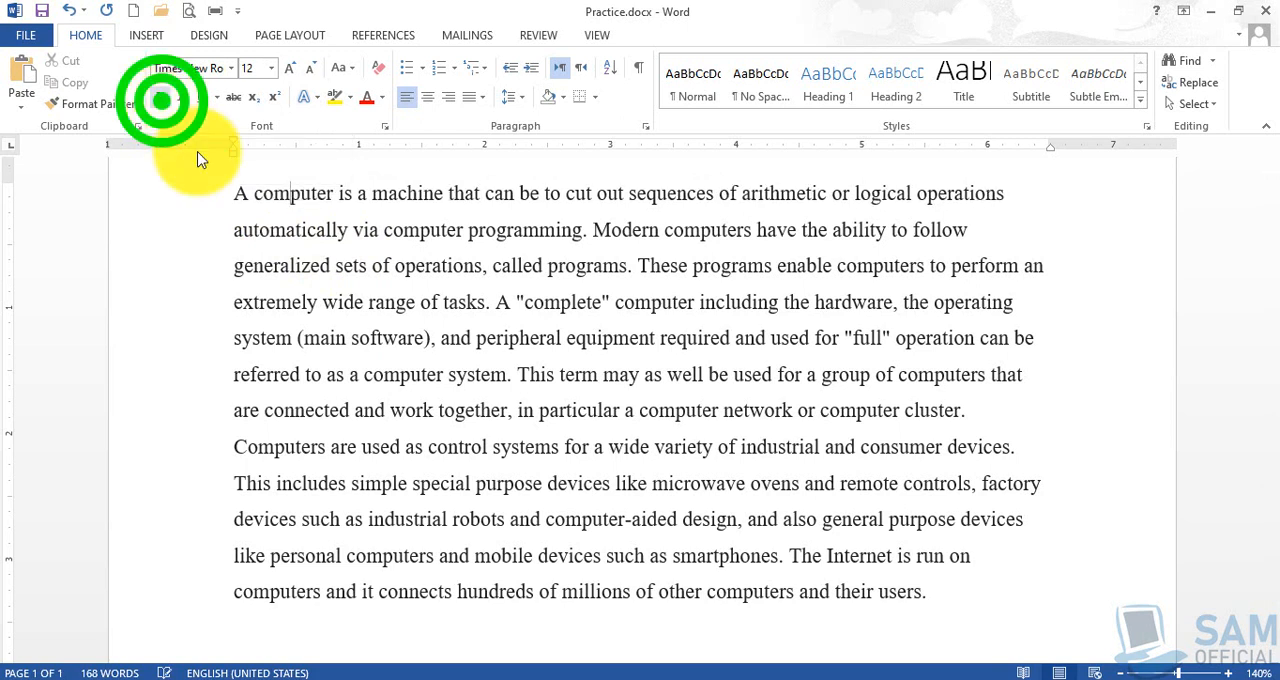
- Italicize the word "computer" in the first line and remove the italics again
left_click(297, 207)
left_click(182, 101)
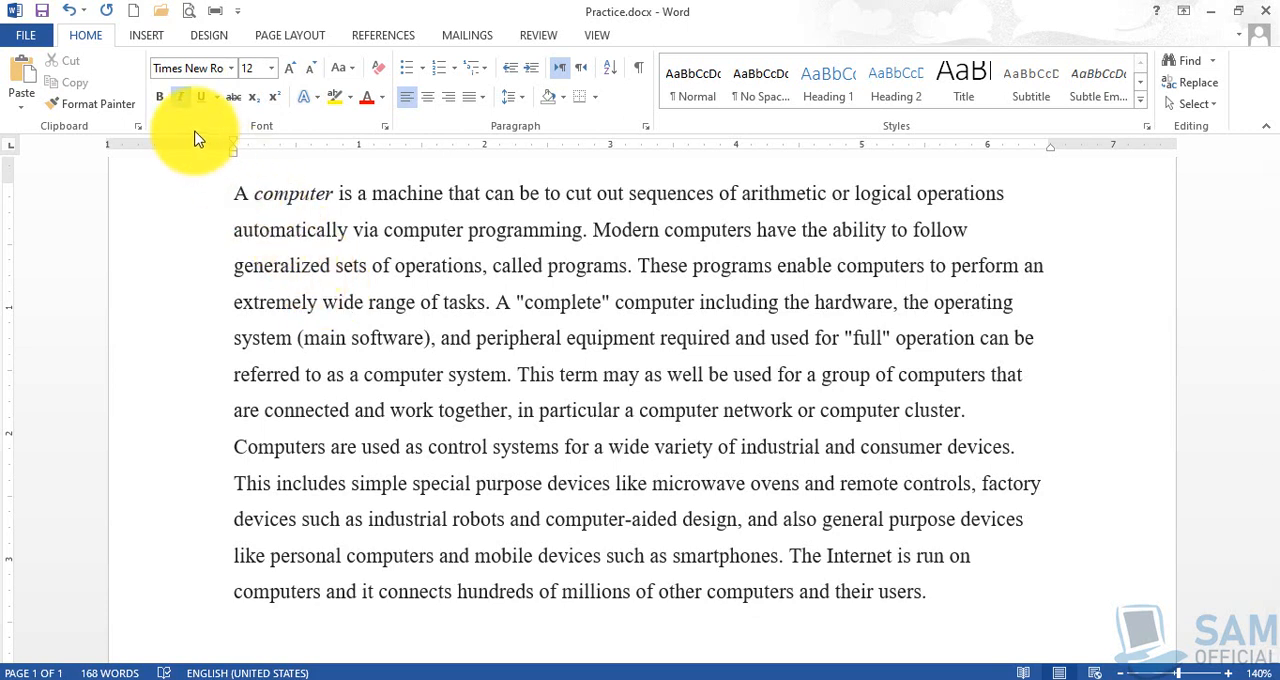
left_click(180, 96)
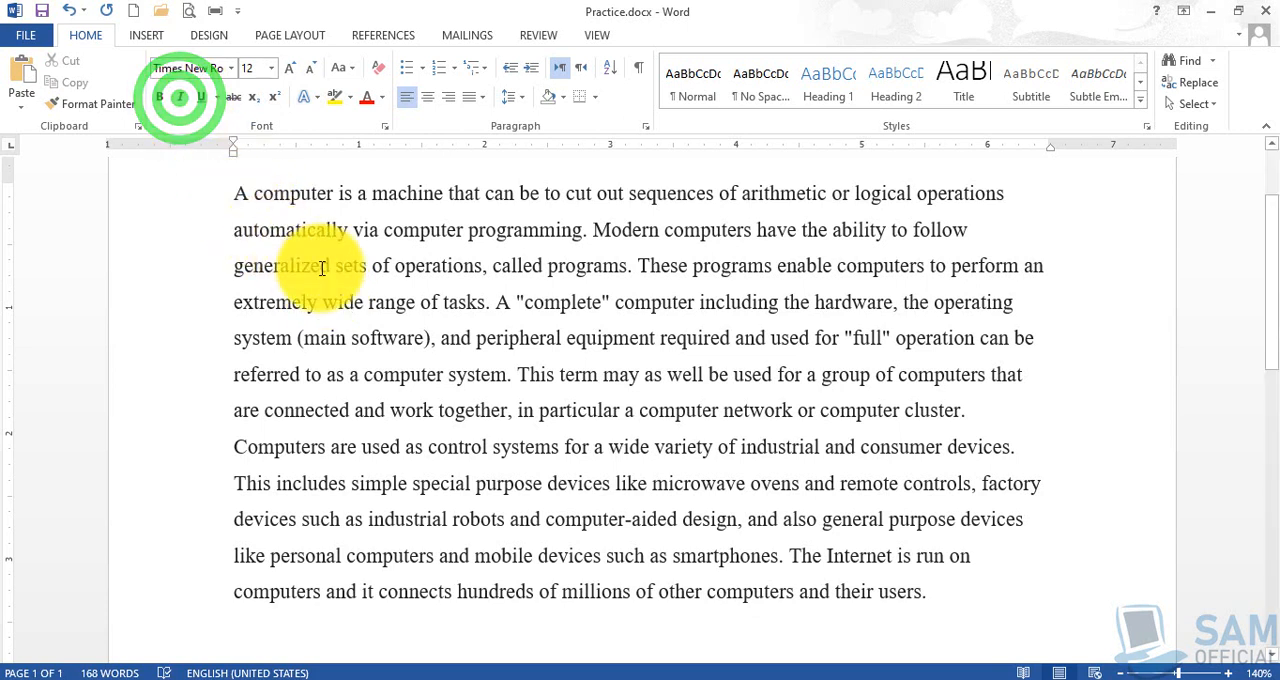
- Underline the word "computer" in the first line, switch it to the thick underline style, and remove the underline
left_click(203, 100)
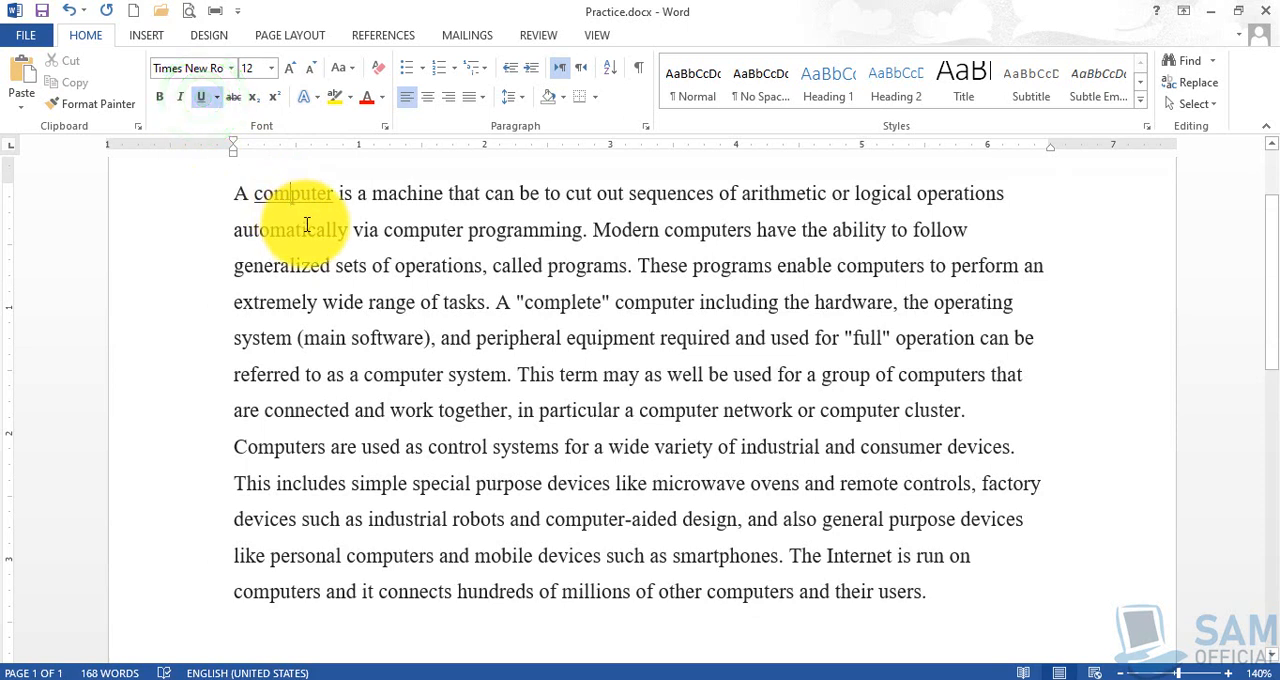
left_click(217, 98)
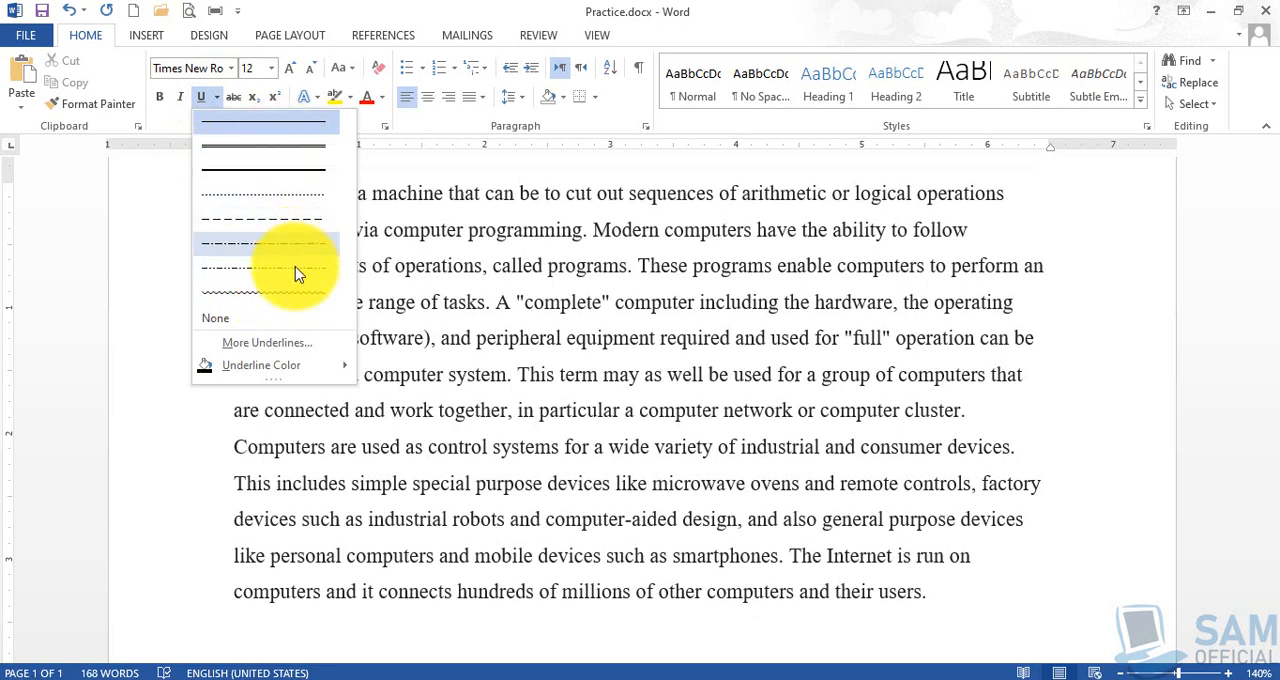
mouse_move(287, 370)
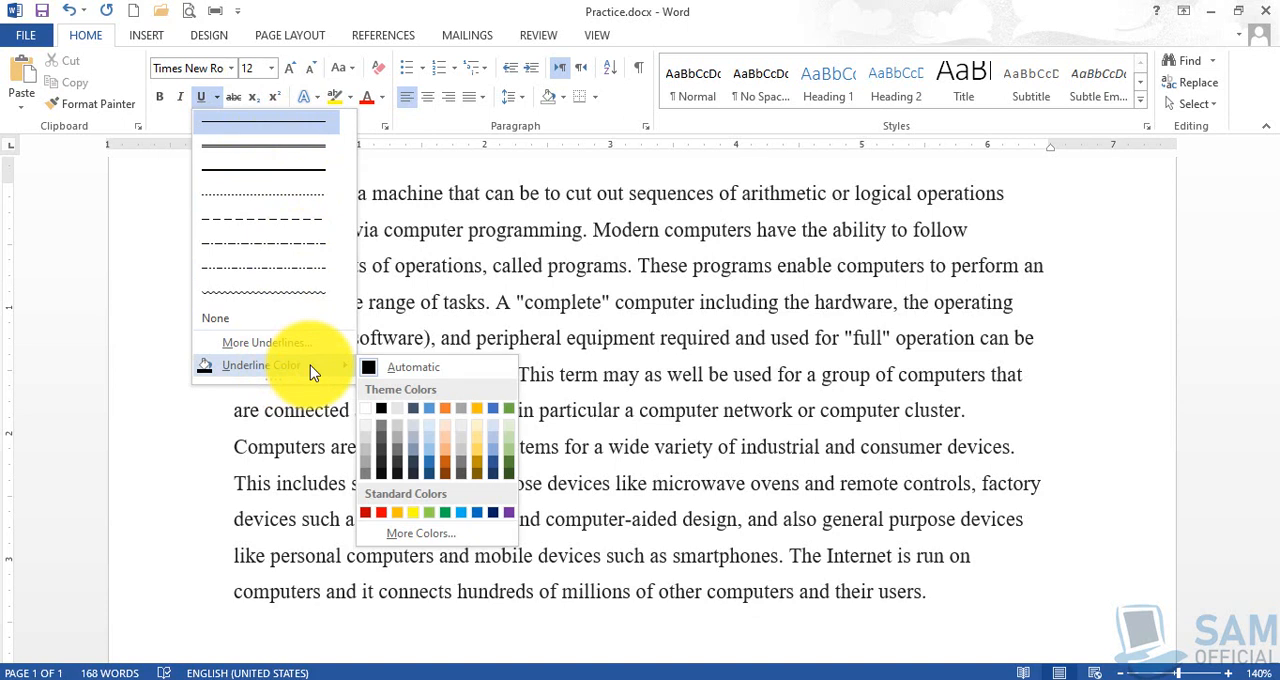
left_click(294, 177)
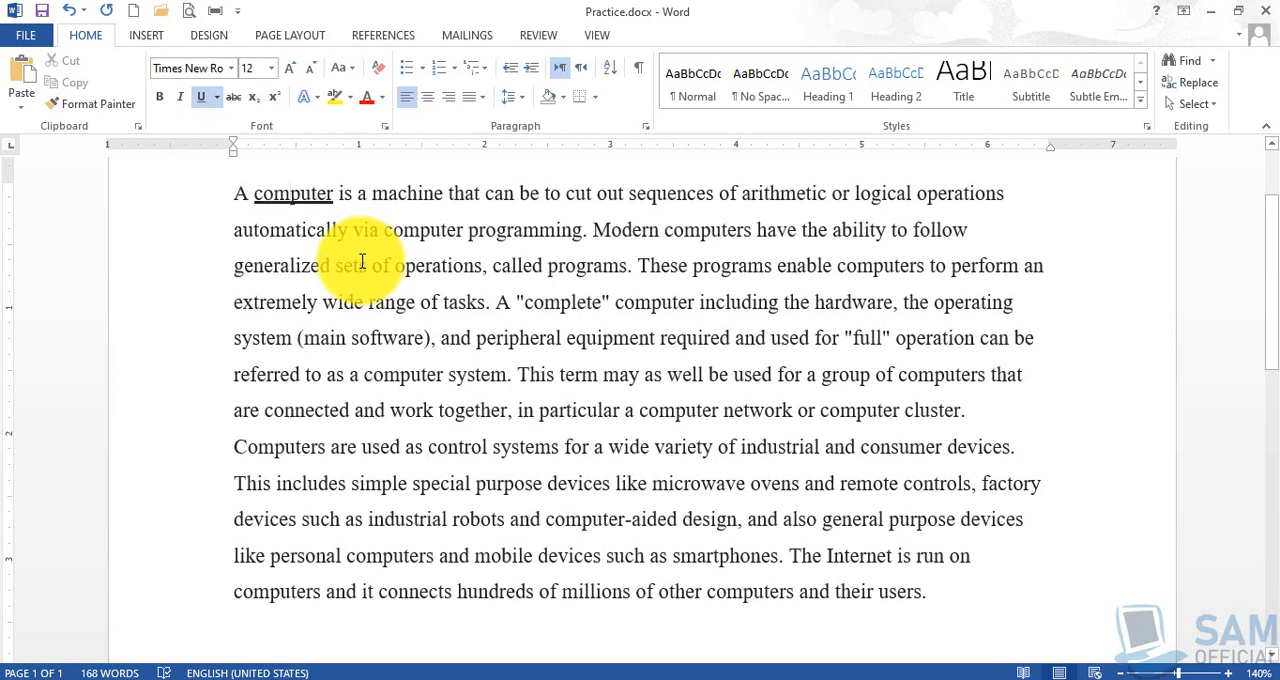
left_click(204, 98)
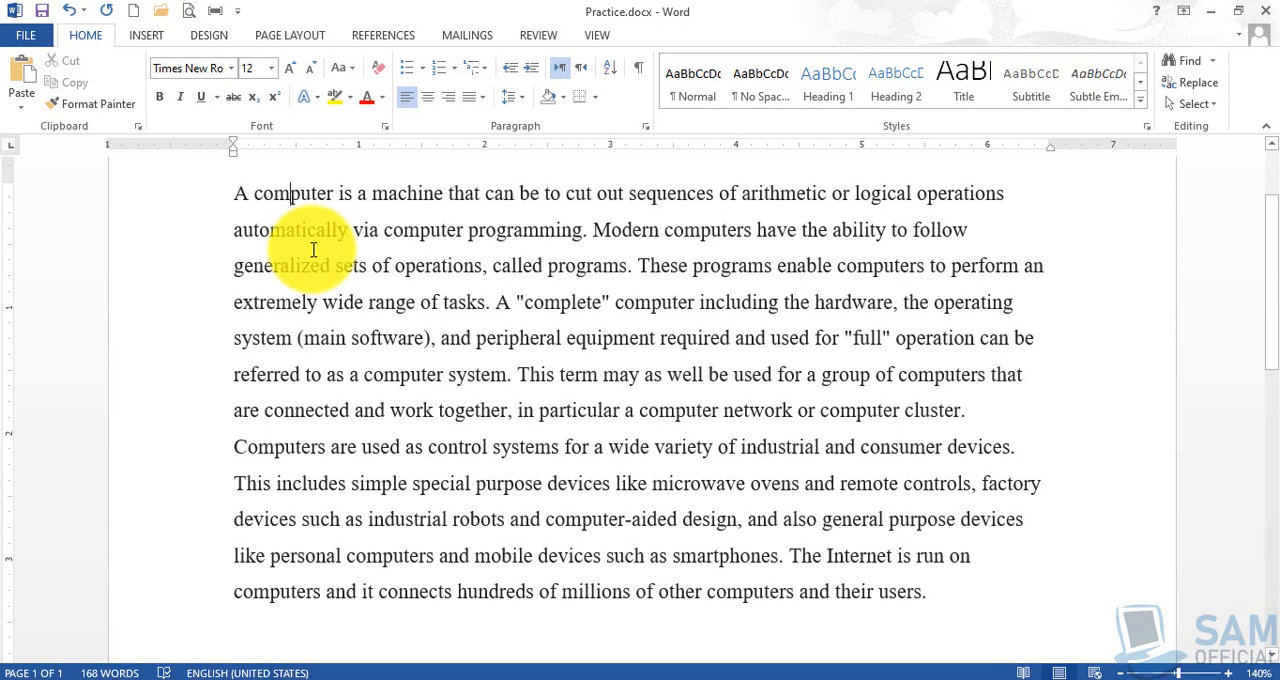
- Select only the word "computer" in the first line, without its trailing space, and make it bold
double_click(297, 194)
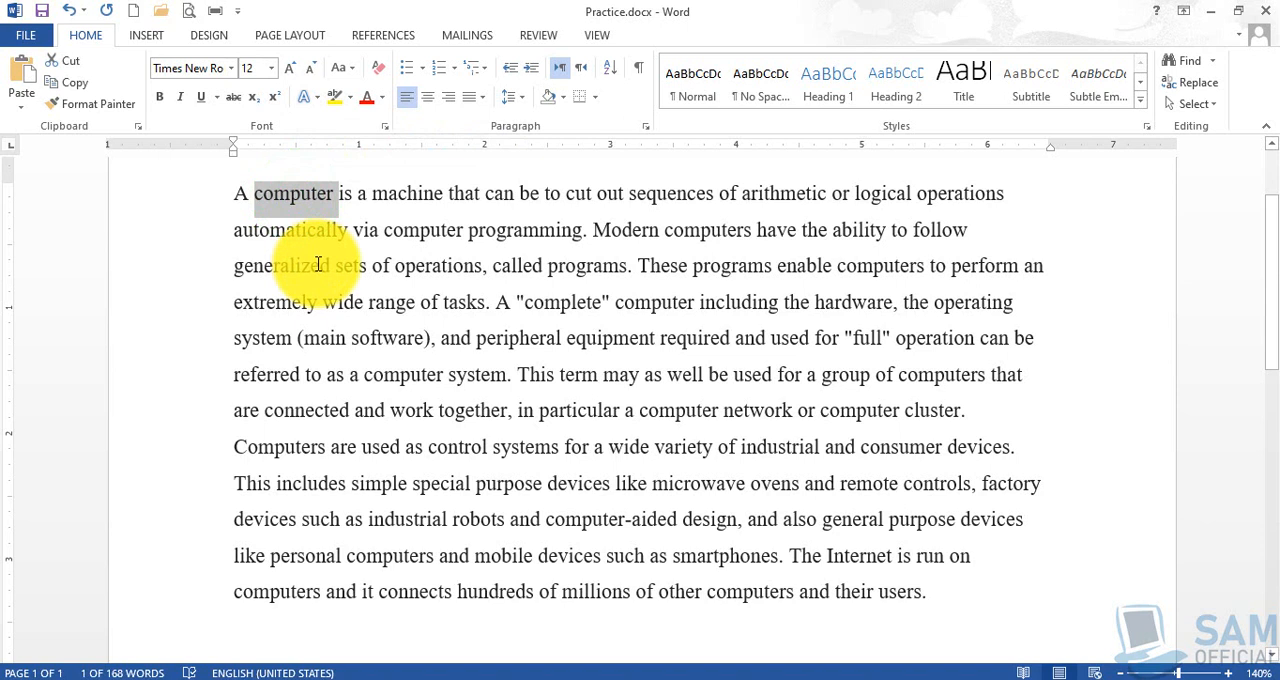
key("shift+Left")
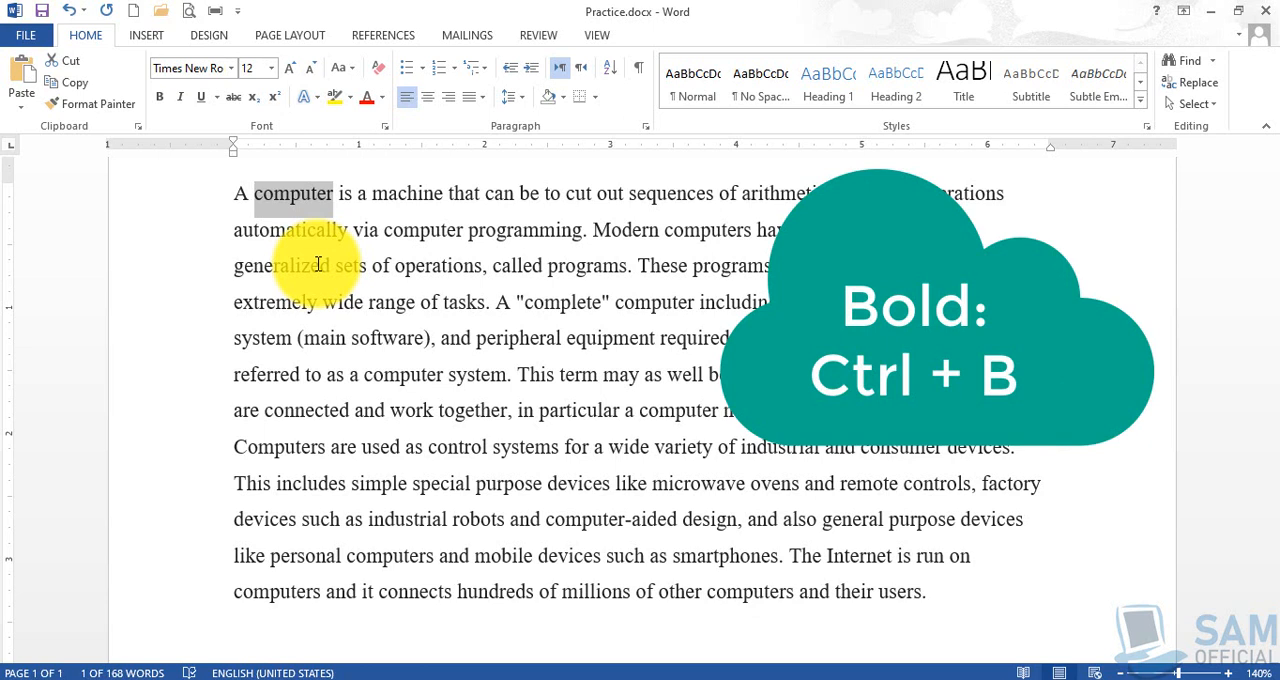
key("ctrl+b")
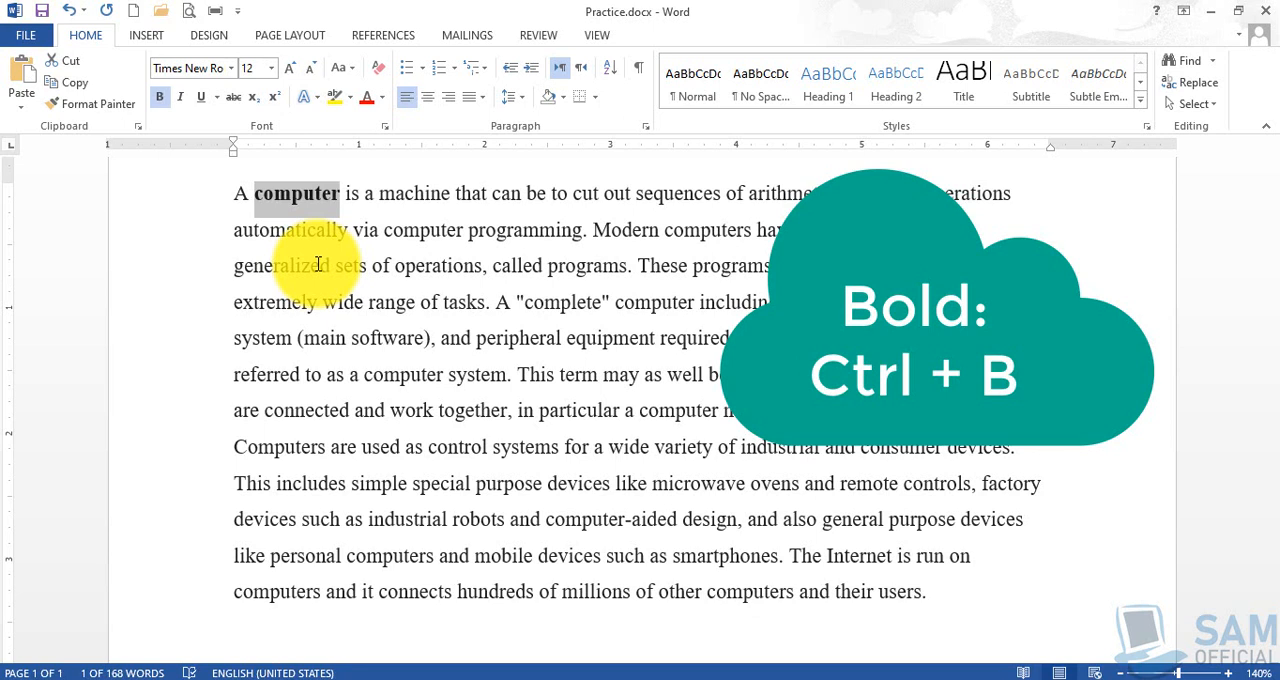
key("ctrl+b")
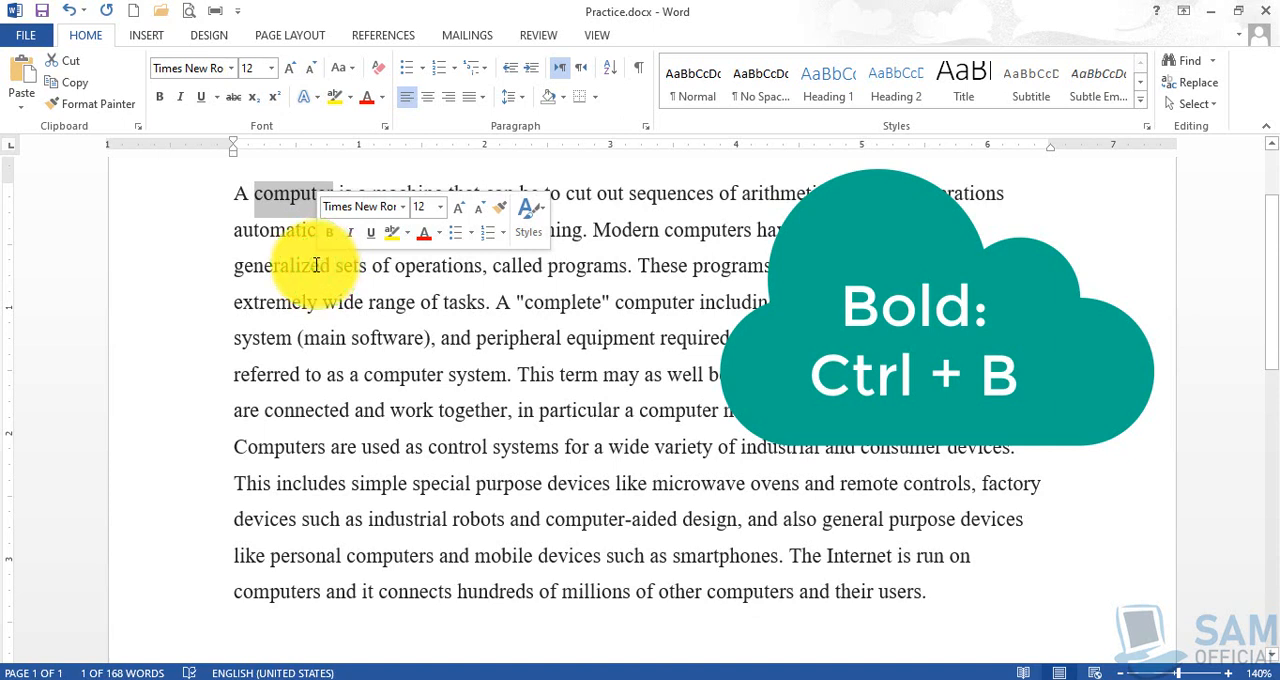
key("ctrl+b")
left_click(315, 265)
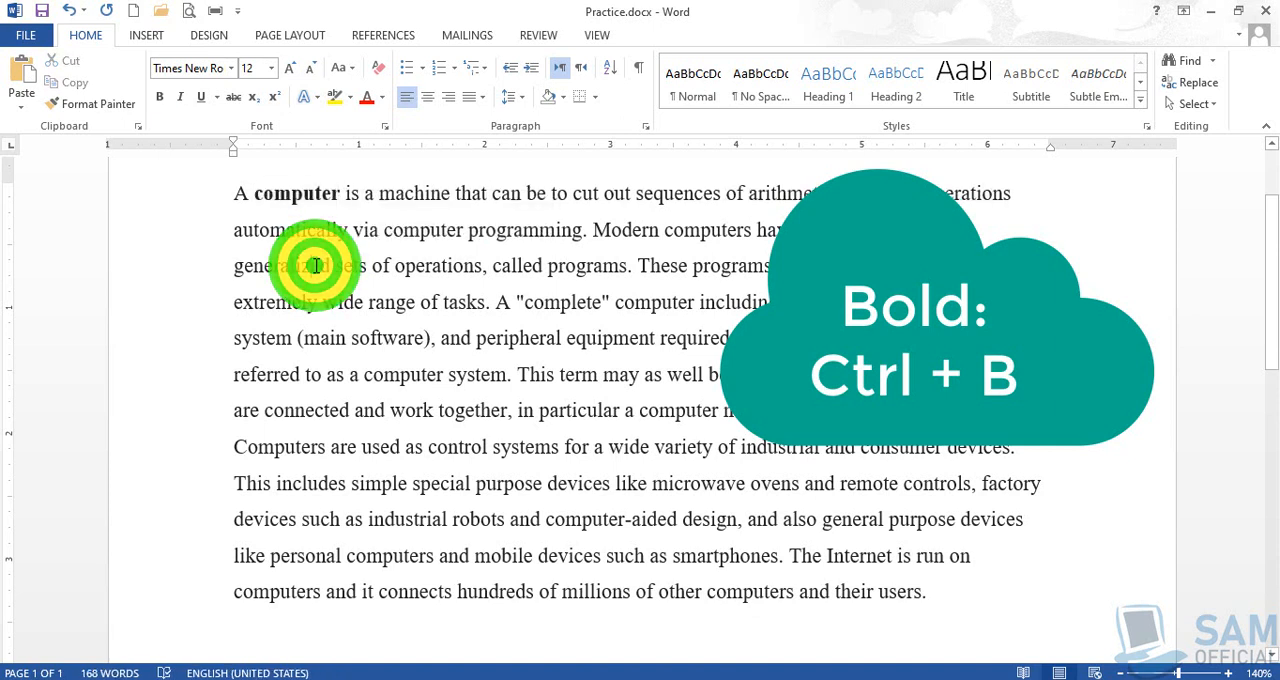
double_click(297, 195)
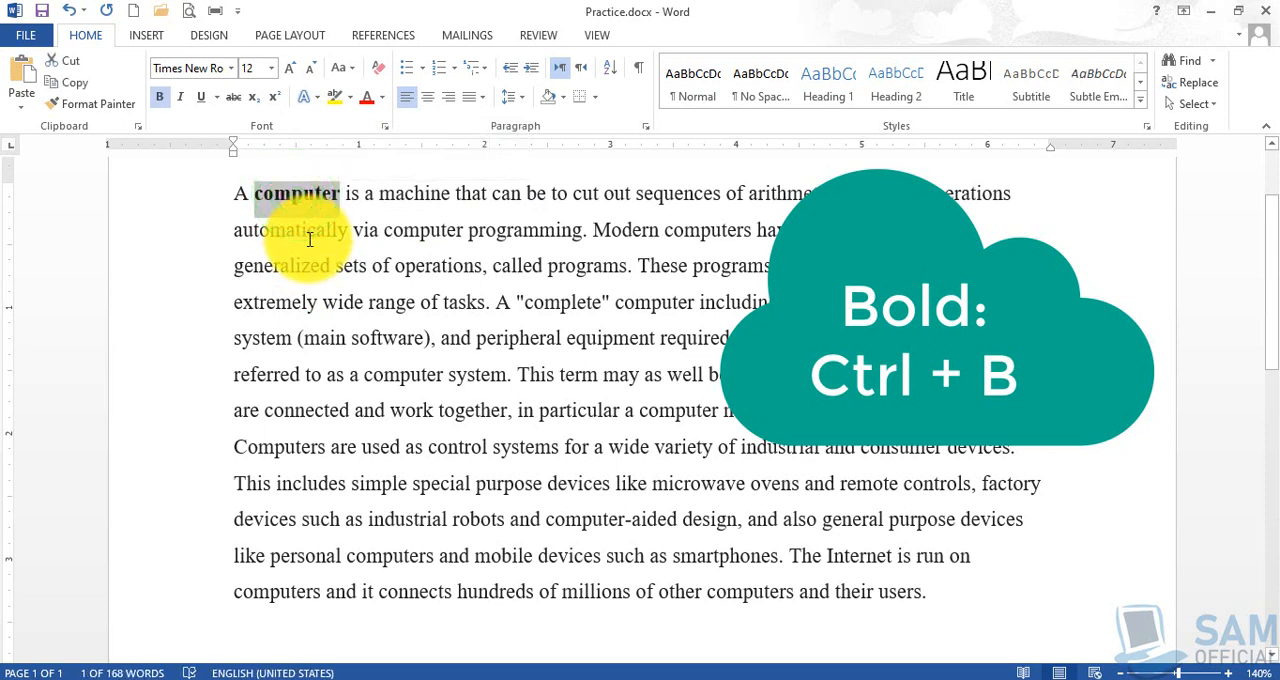
key("ctrl+b")
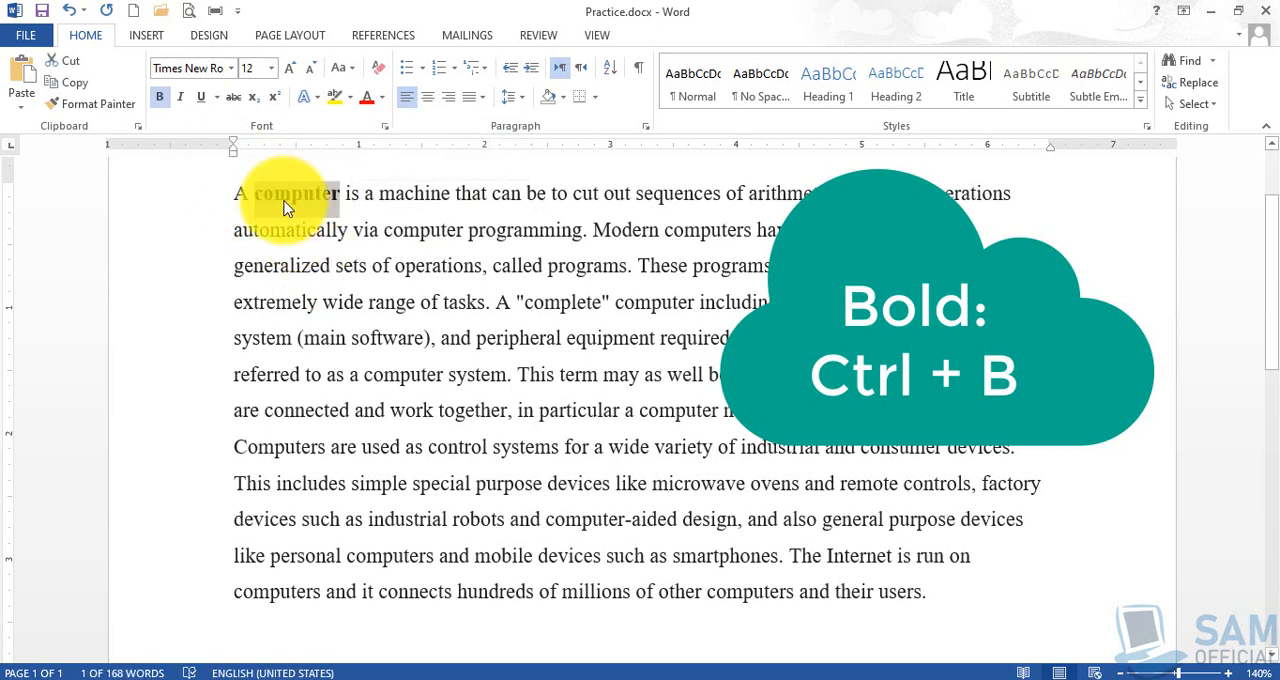
key("ctrl+b")
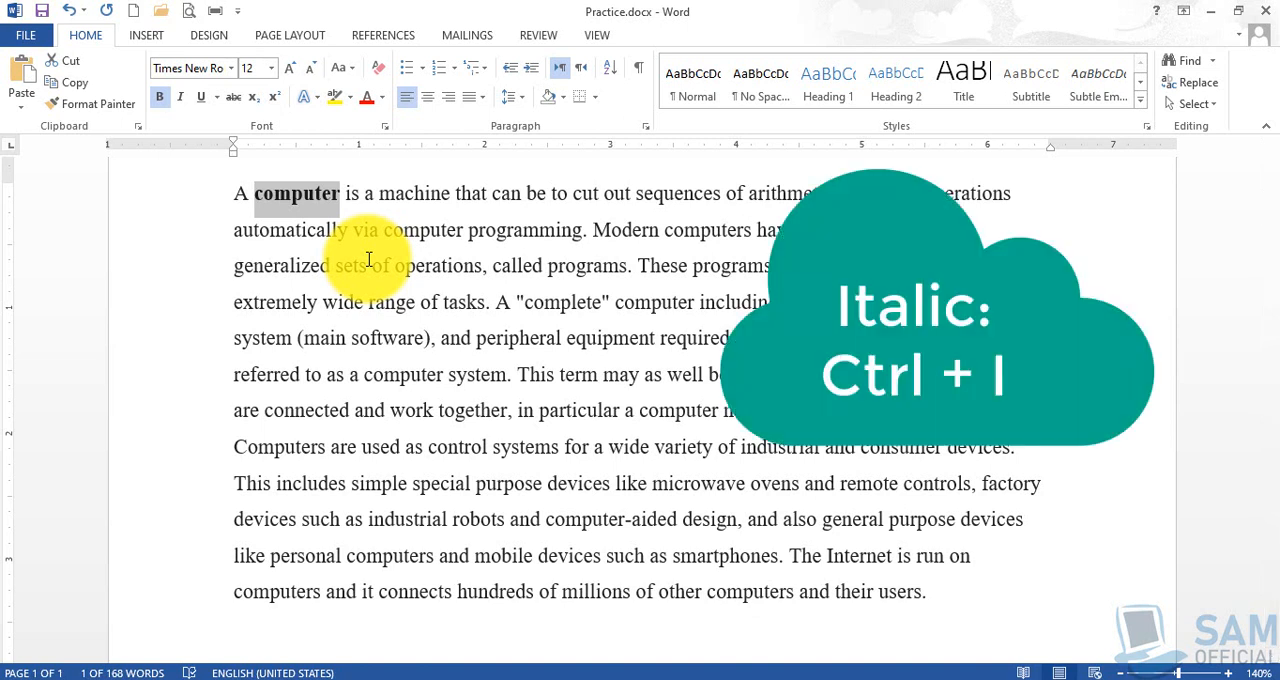
- Add italics and an underline to the bold word "computer" in the first line
key("ctrl+i")
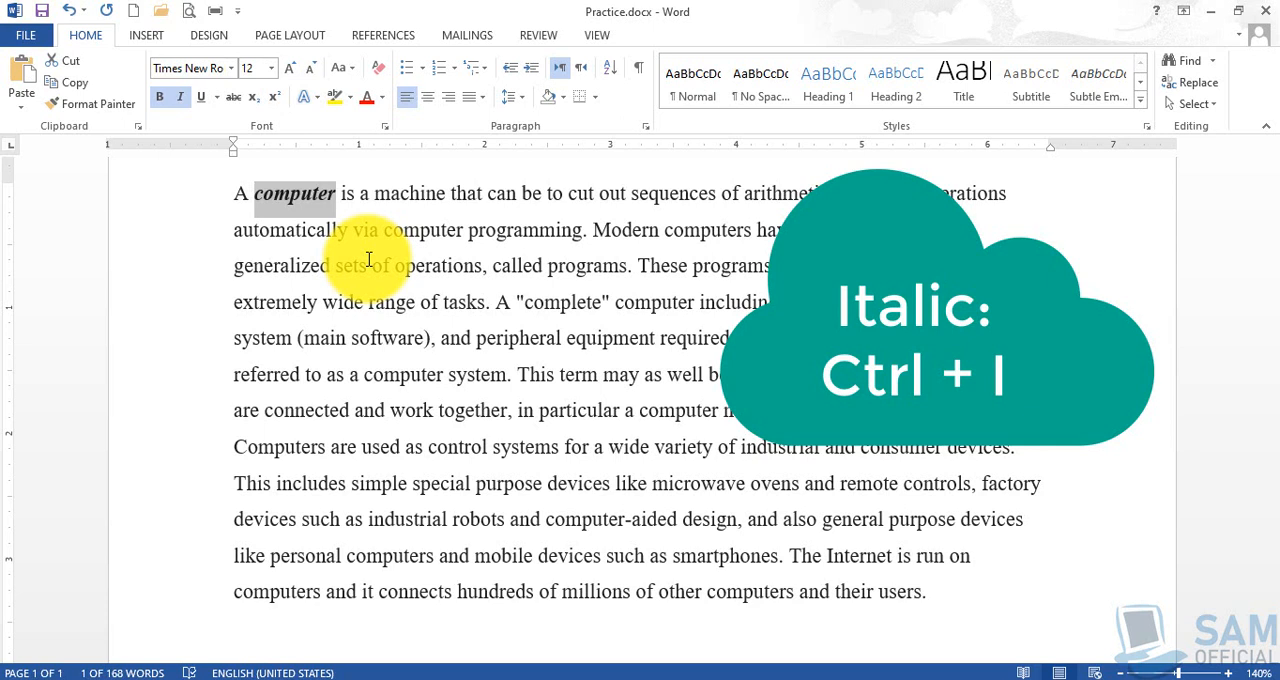
key("ctrl+i")
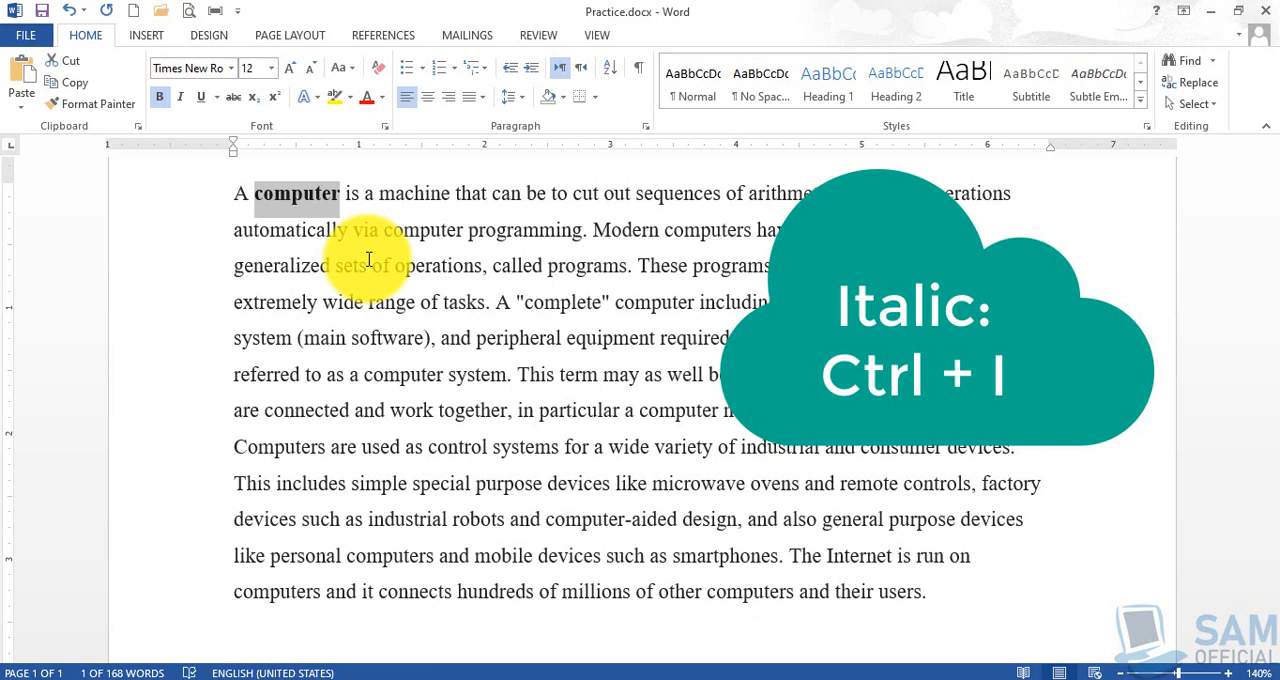
key("ctrl+i")
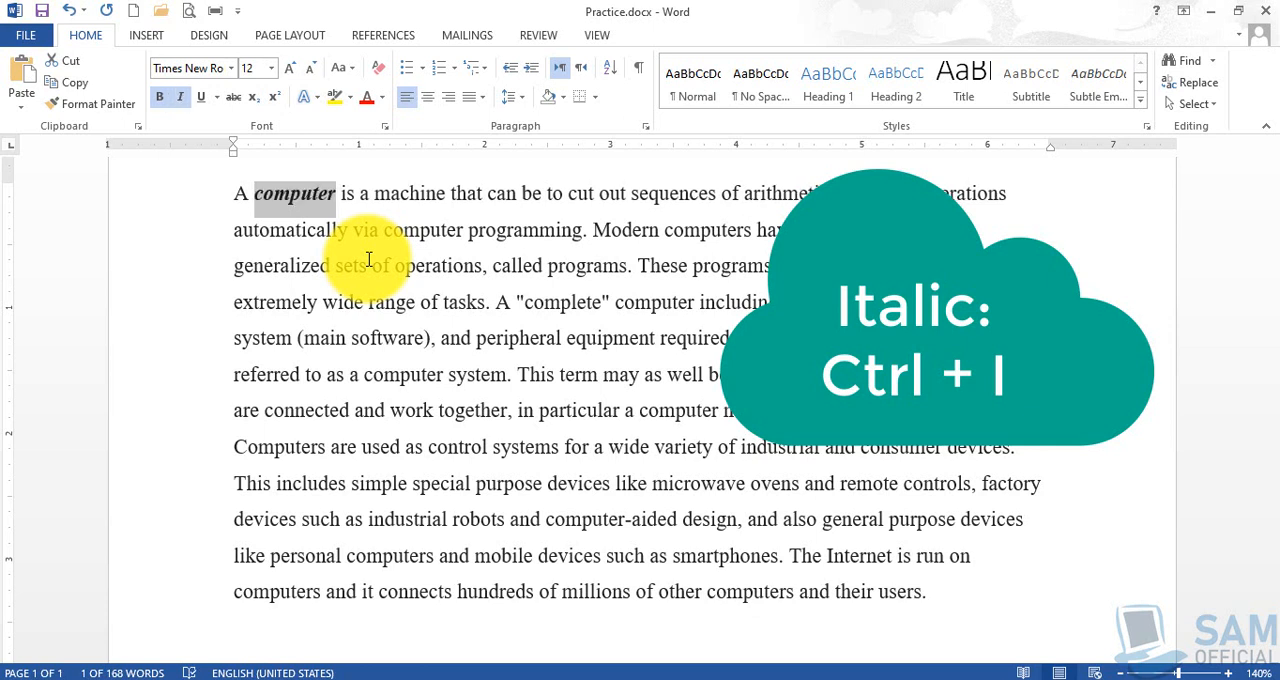
key("ctrl+u")
left_click(423, 286)
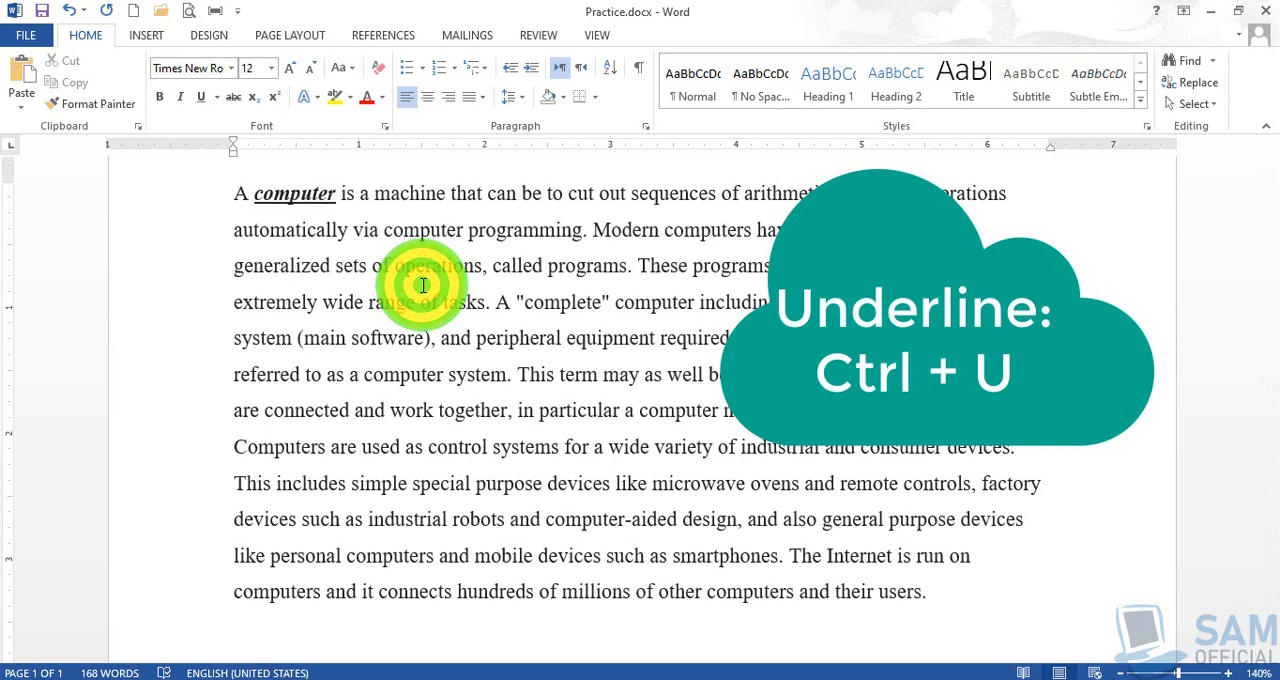
left_click(314, 197)
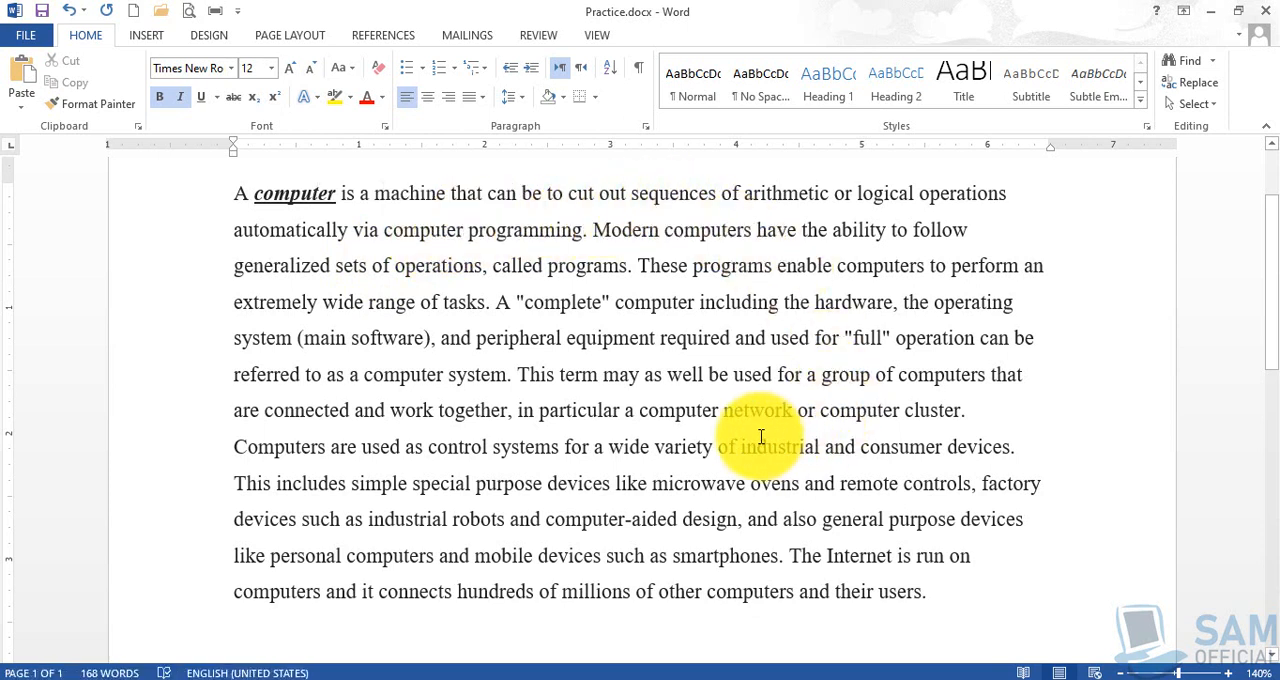
- Select only the word "arithmetic" in the first line, without its trailing space, and apply the Arial body theme font to it
double_click(773, 195)
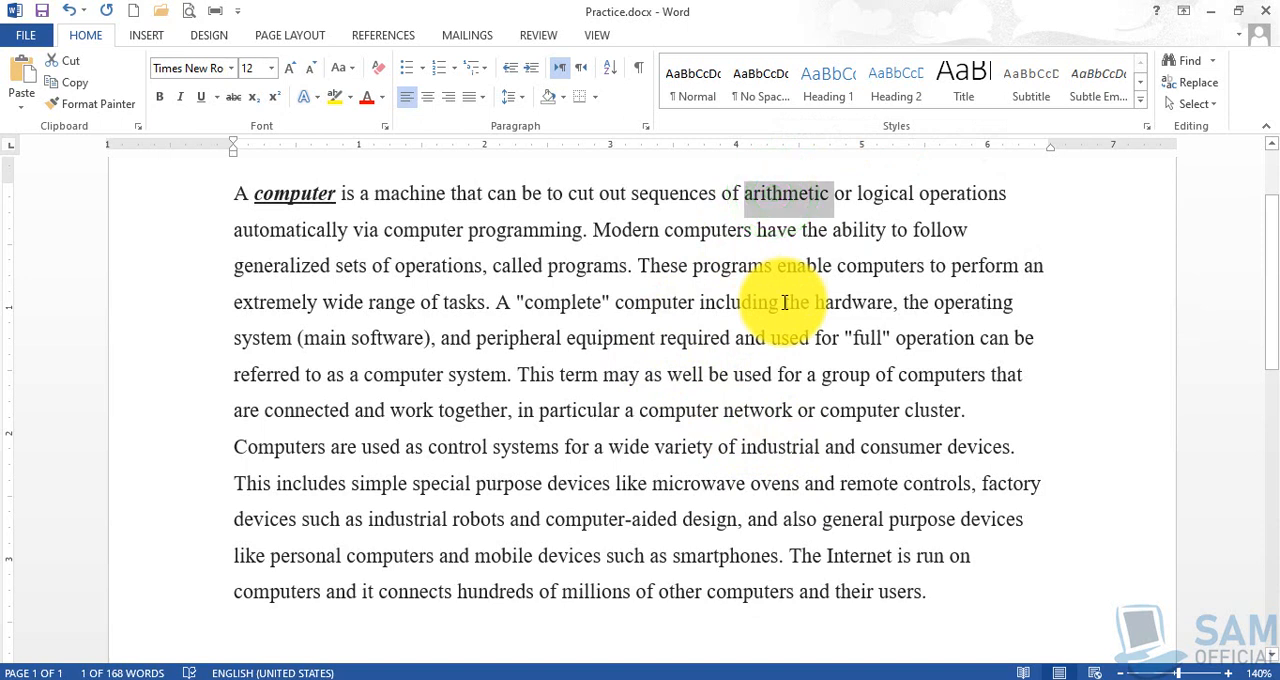
key("shift+Left")
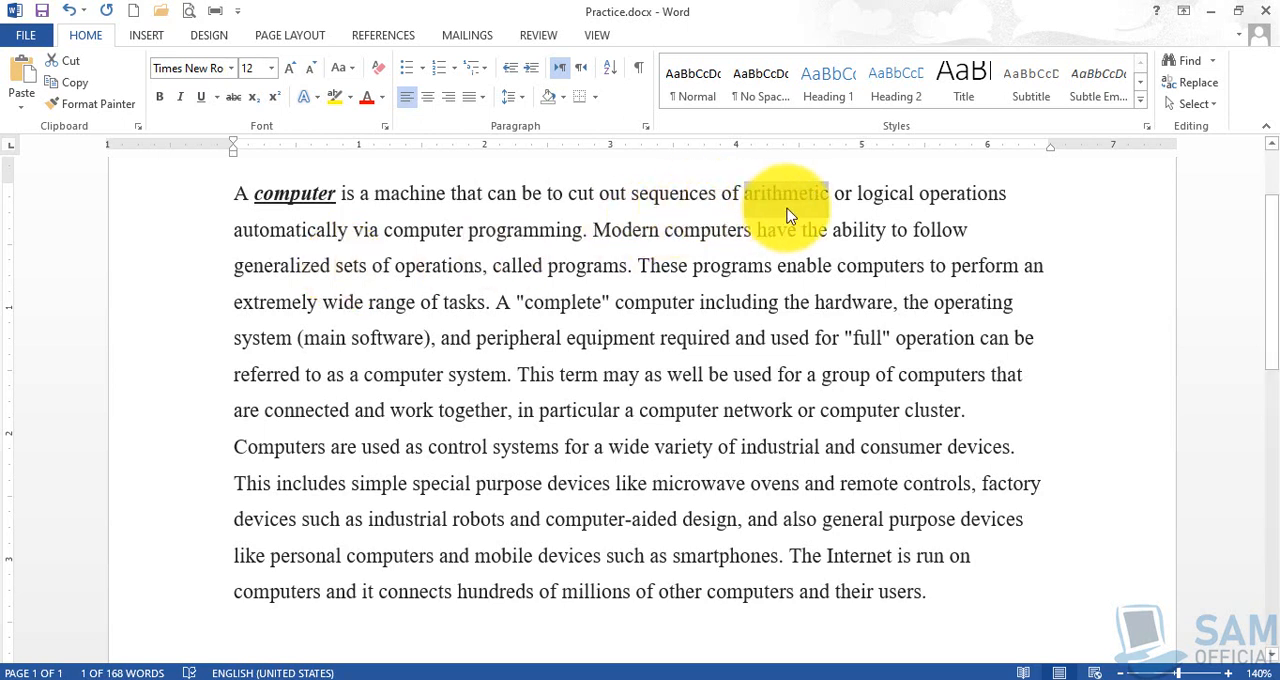
left_click(230, 70)
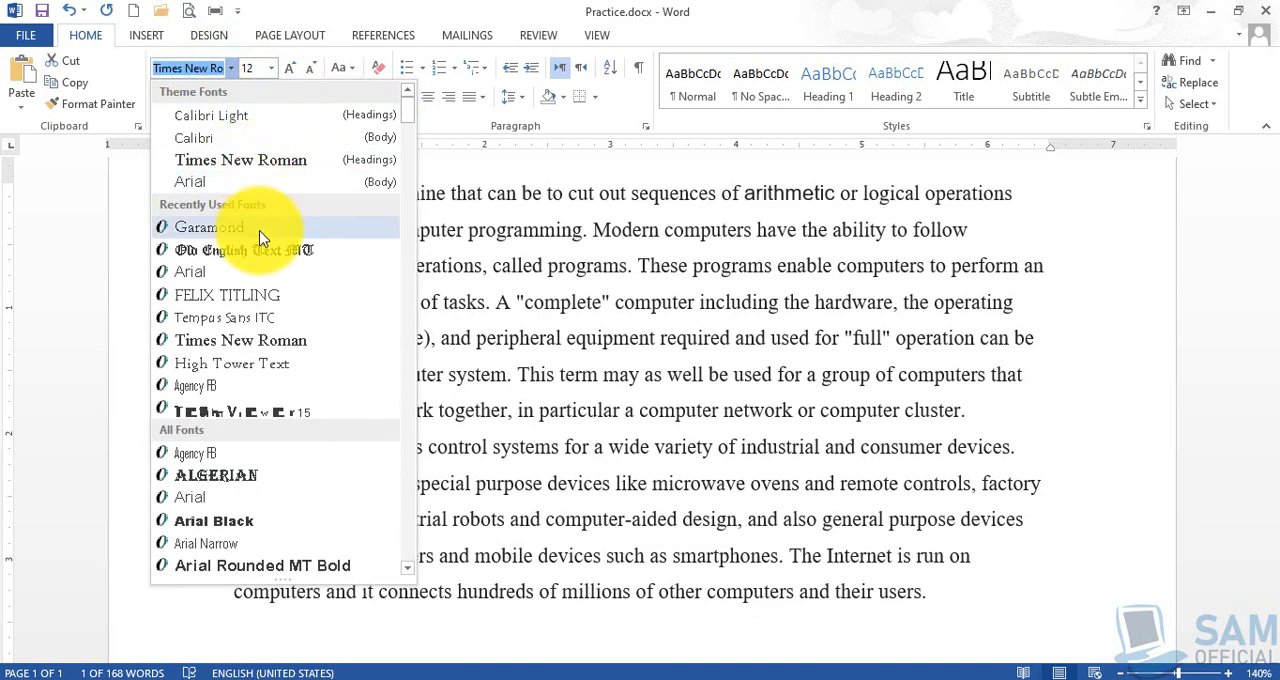
scroll(268, 320, "down", 9)
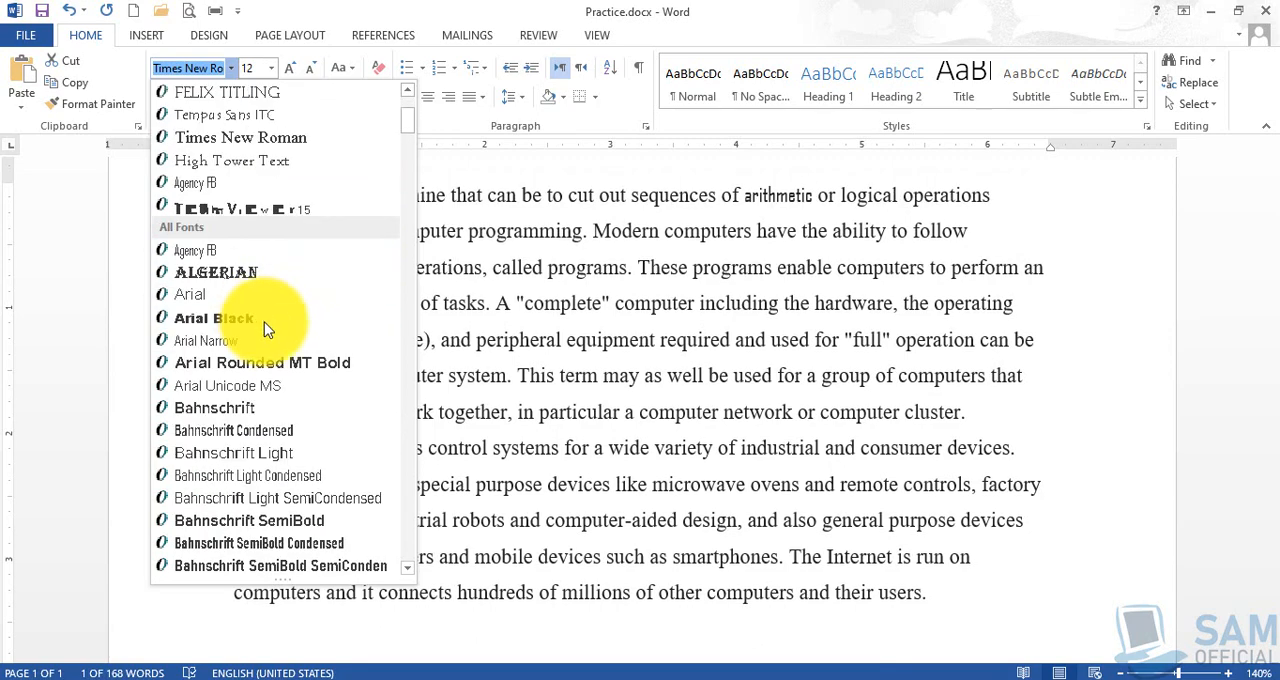
scroll(268, 344, "down", 3)
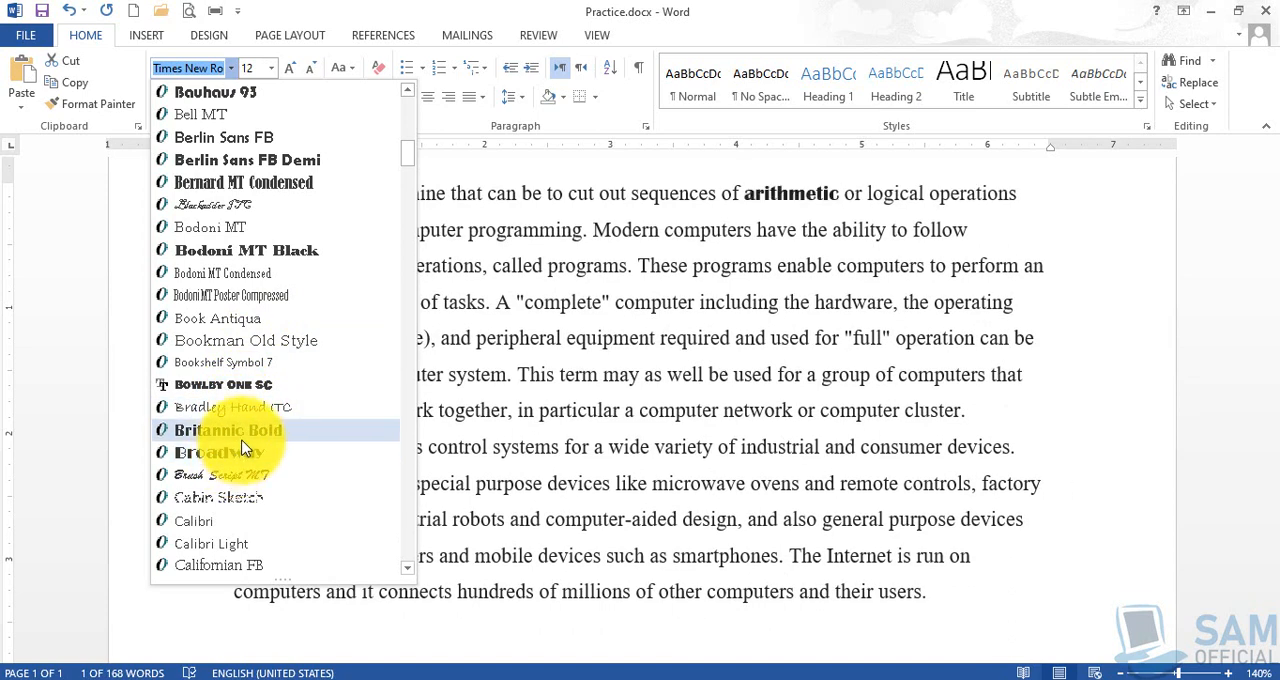
scroll(243, 445, "up", 12)
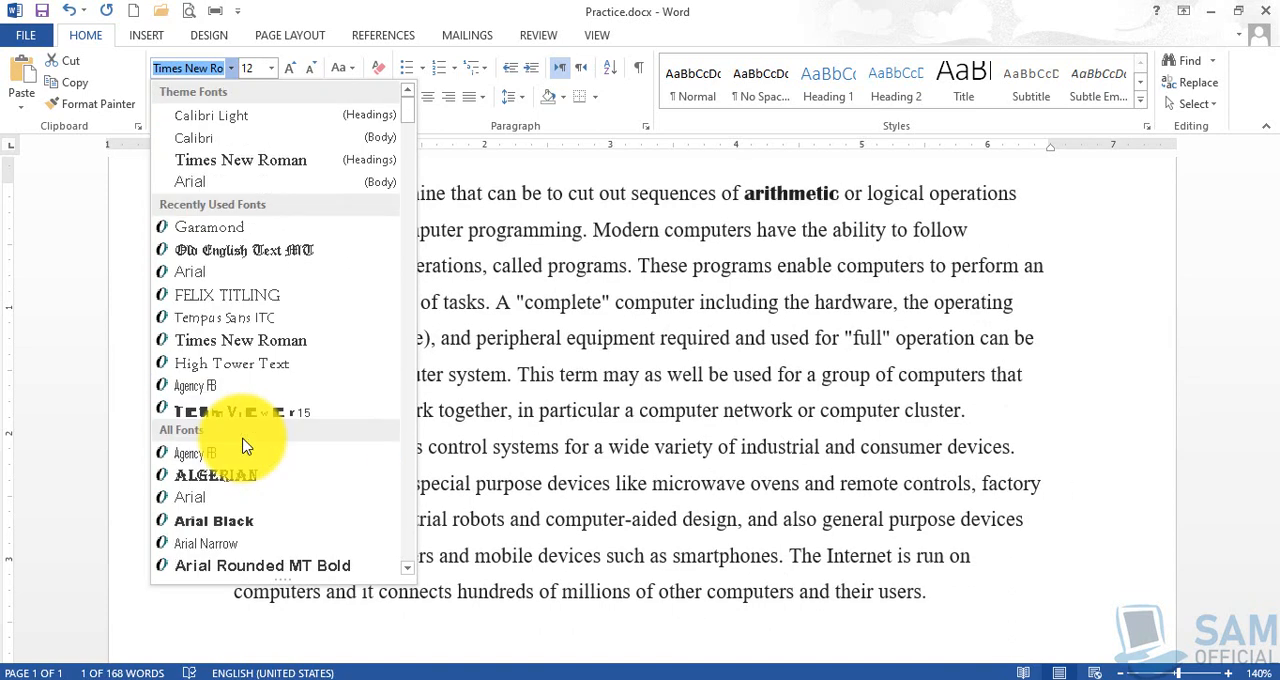
left_click(245, 184)
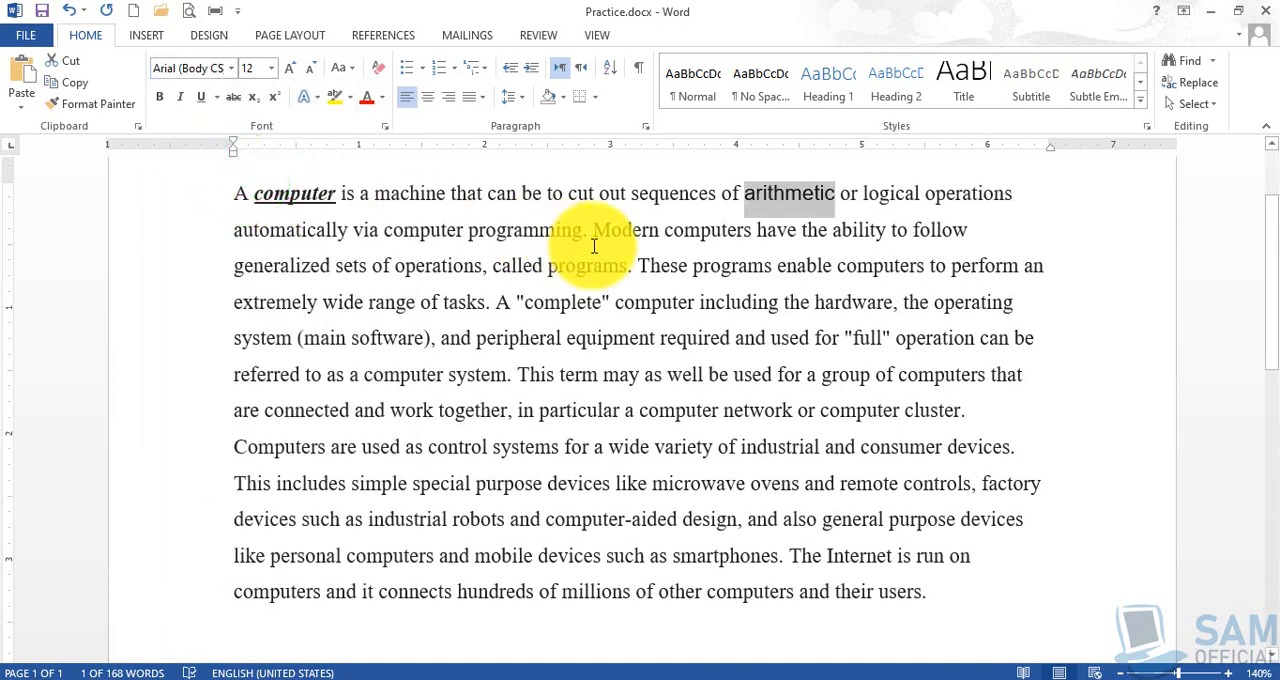
- Change the font of the word "arithmetic" to Garamond by entering its name, and deselect the word
left_click(186, 68)
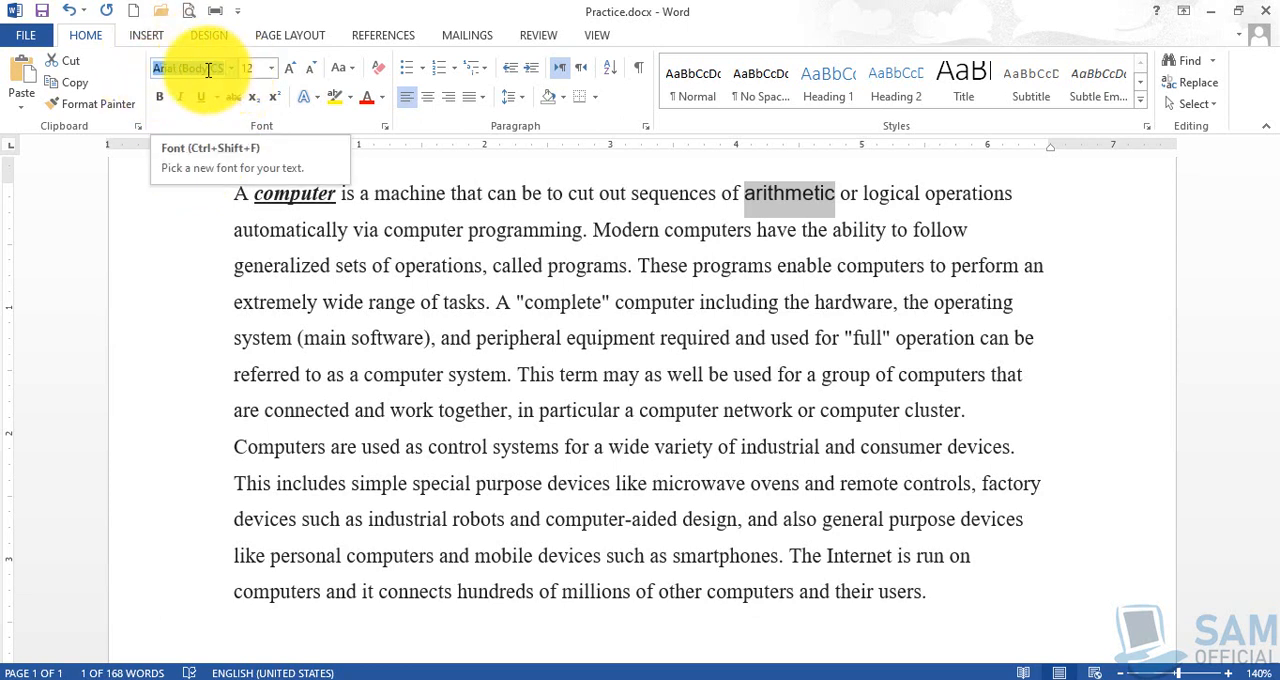
left_click(195, 68)
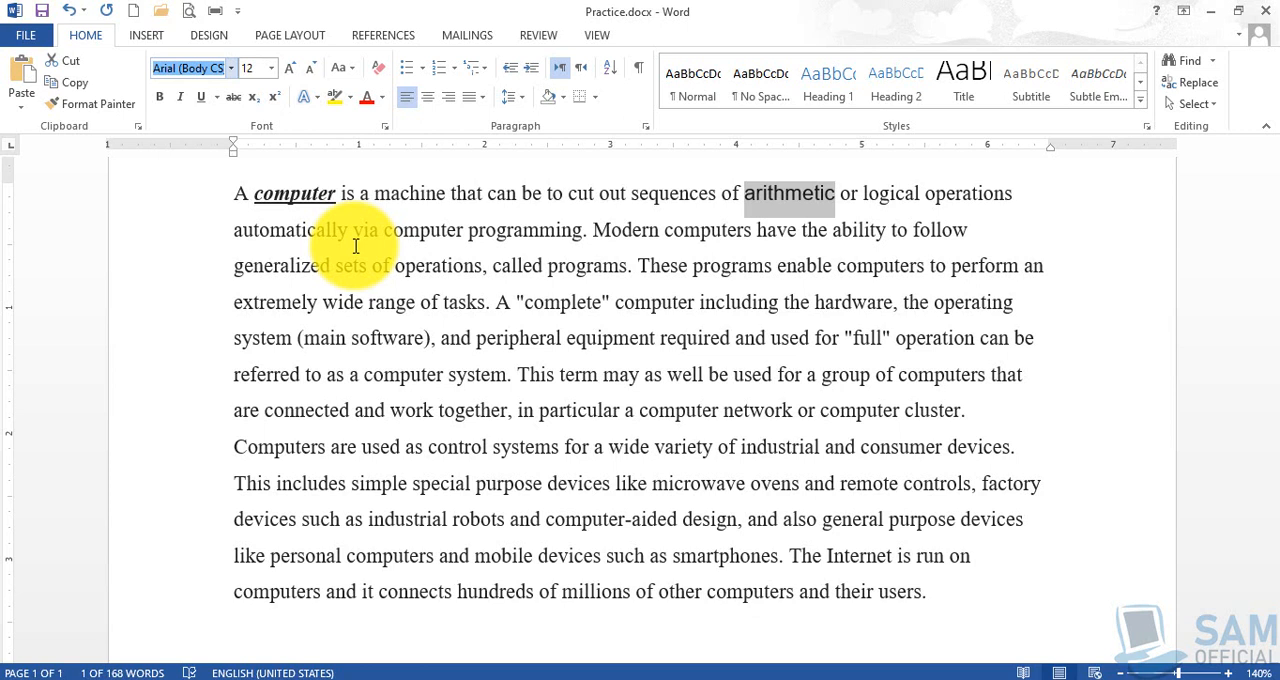
type("Garamond")
key("Return")
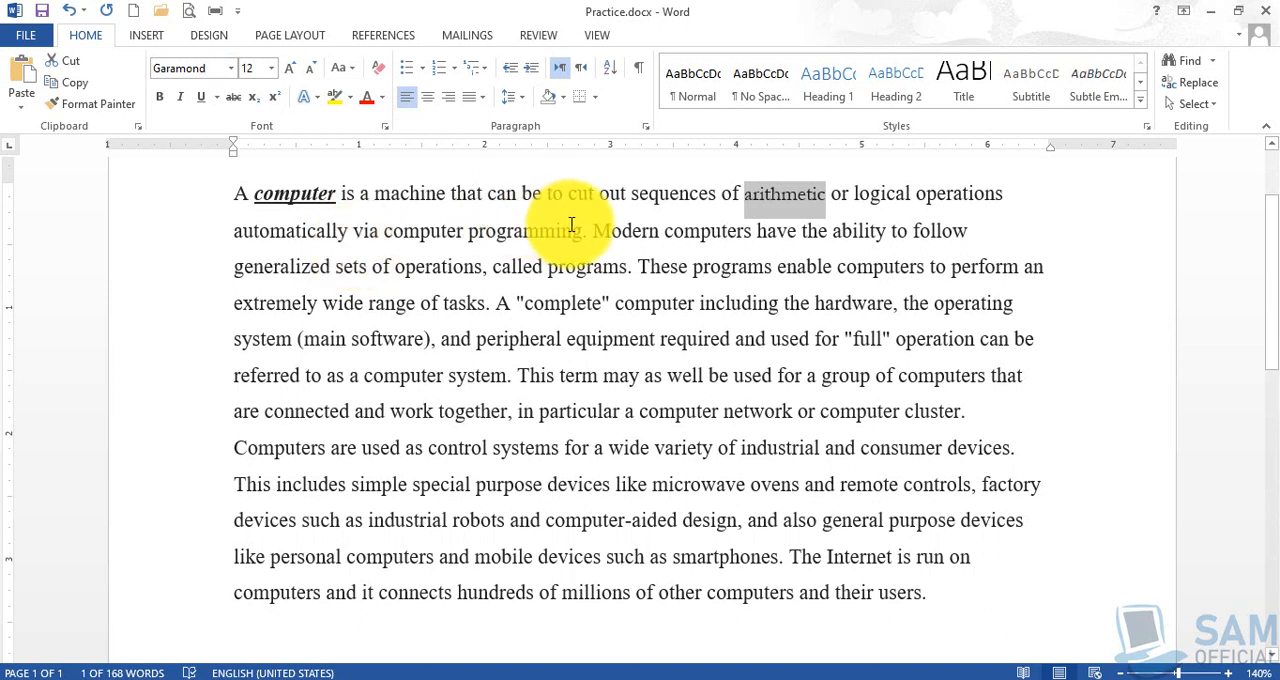
left_click(782, 204)
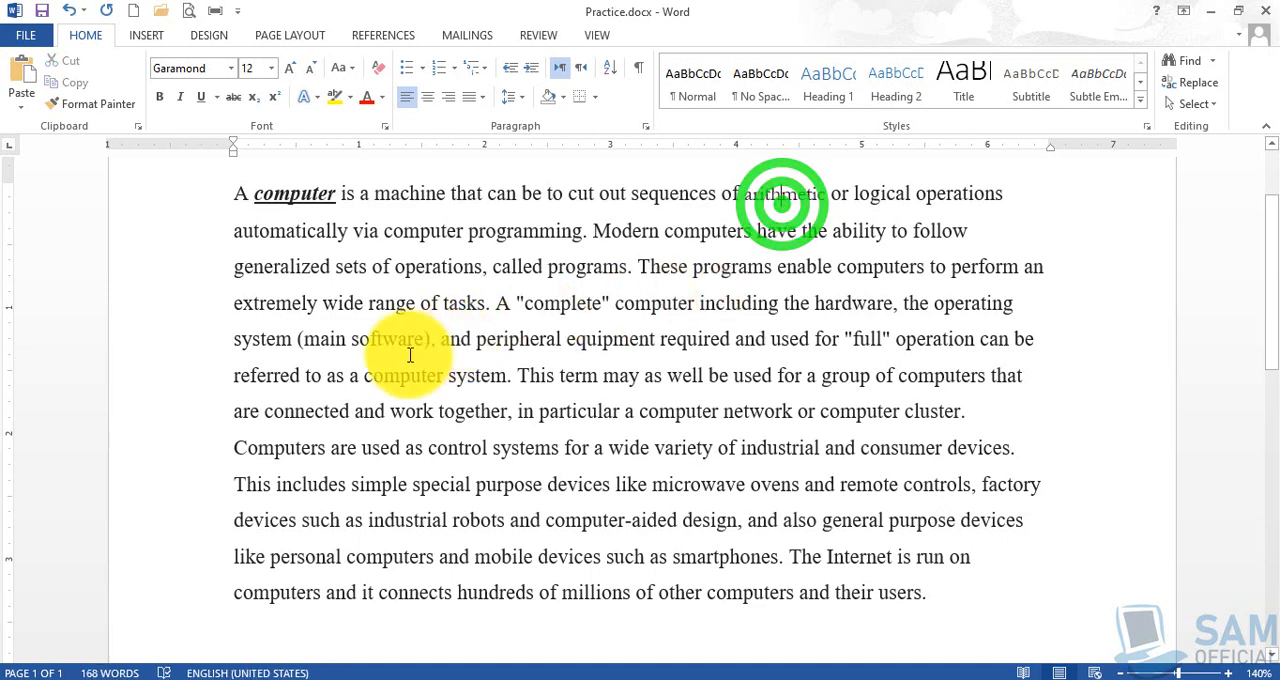
- Select the text from "Computers are used as control systems" to the end of the document and set its font size to 16
scroll(380, 347, "down", 1)
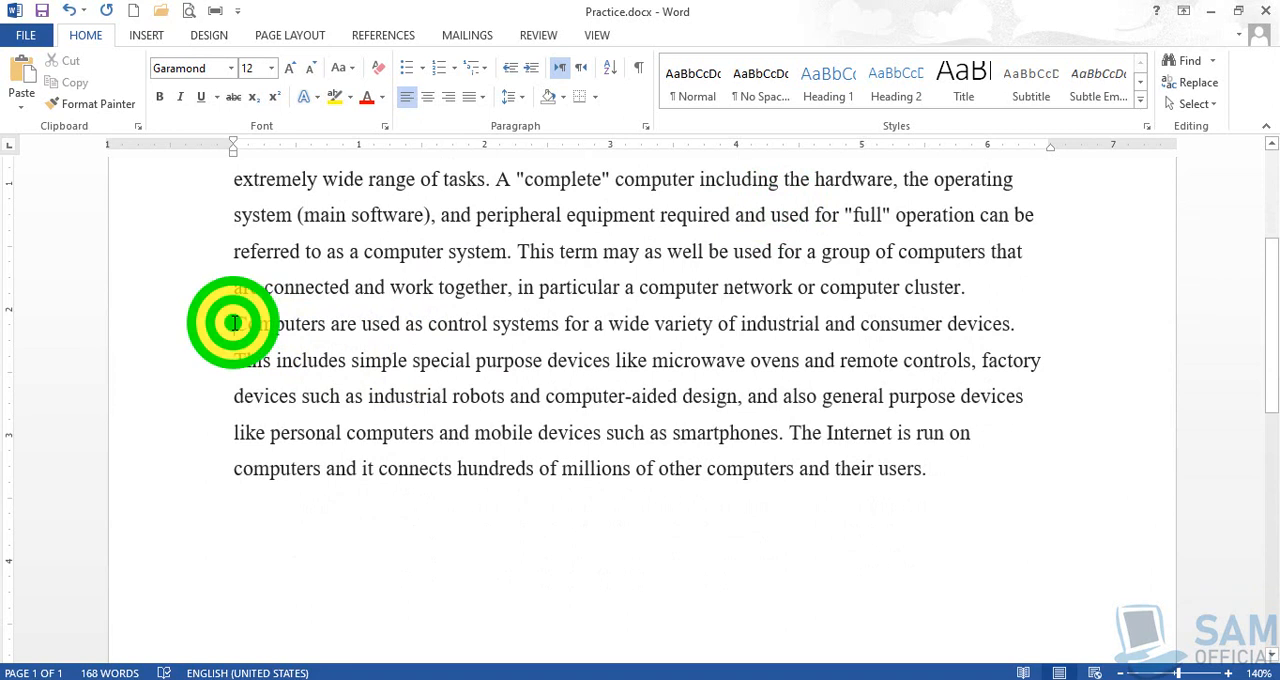
left_click_drag(234, 323, 783, 521)
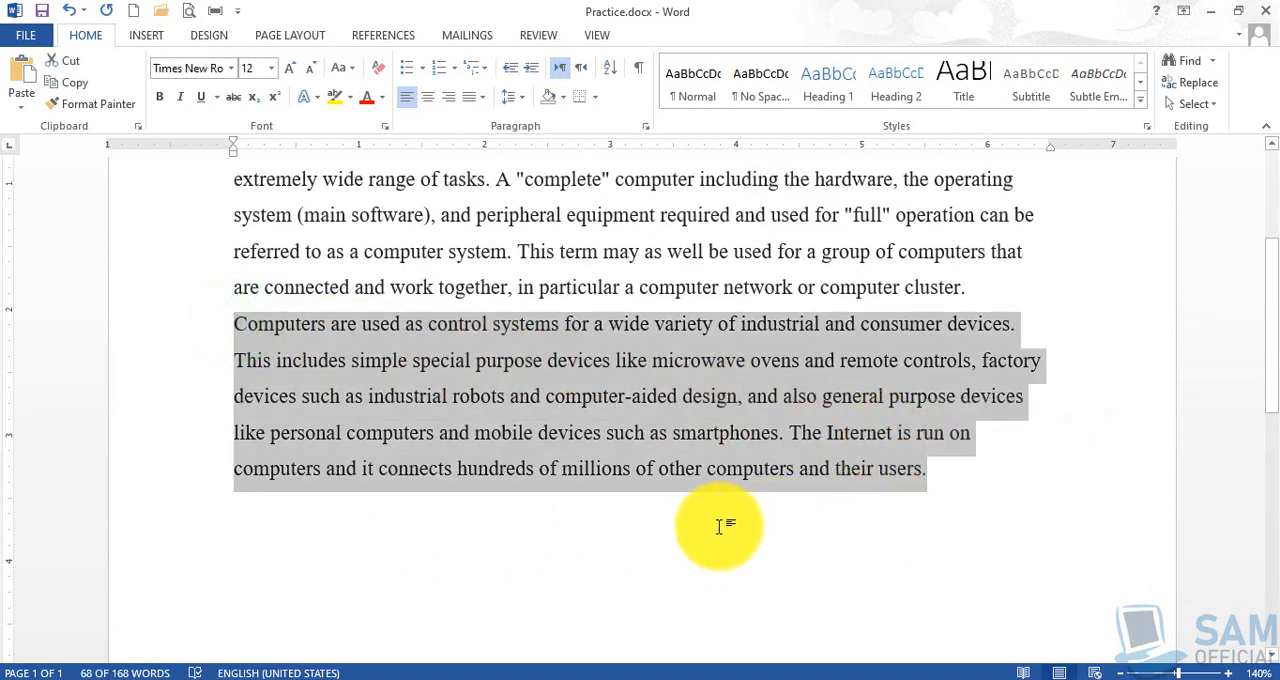
scroll(719, 526, "up", 2)
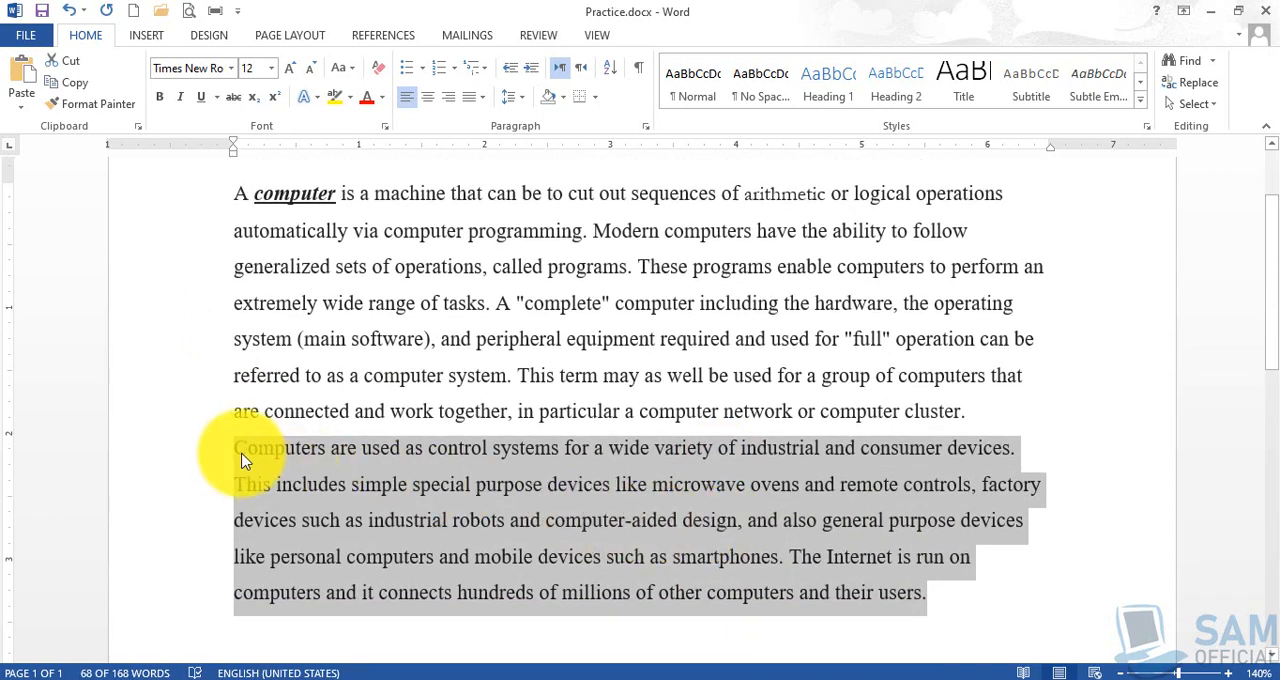
left_click(271, 68)
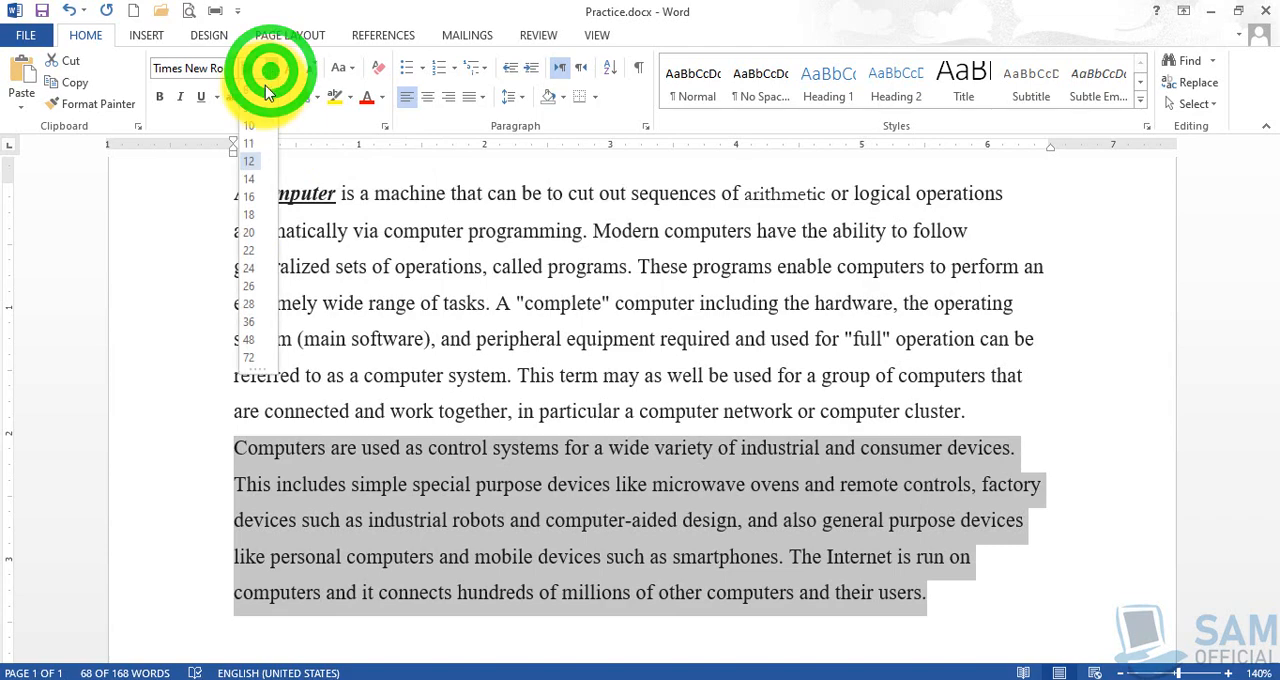
left_click(250, 199)
scroll(234, 371, "down", 3)
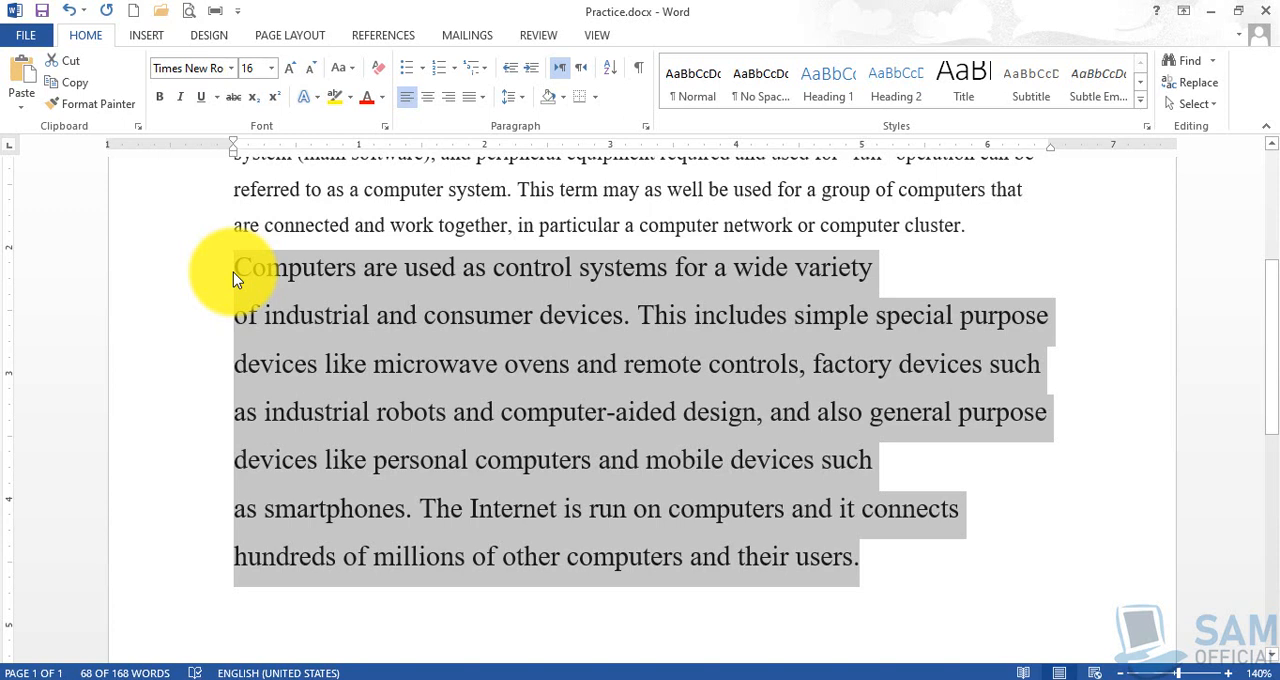
- Set the font size of the selected closing sentences to the custom value 13
left_click(257, 70)
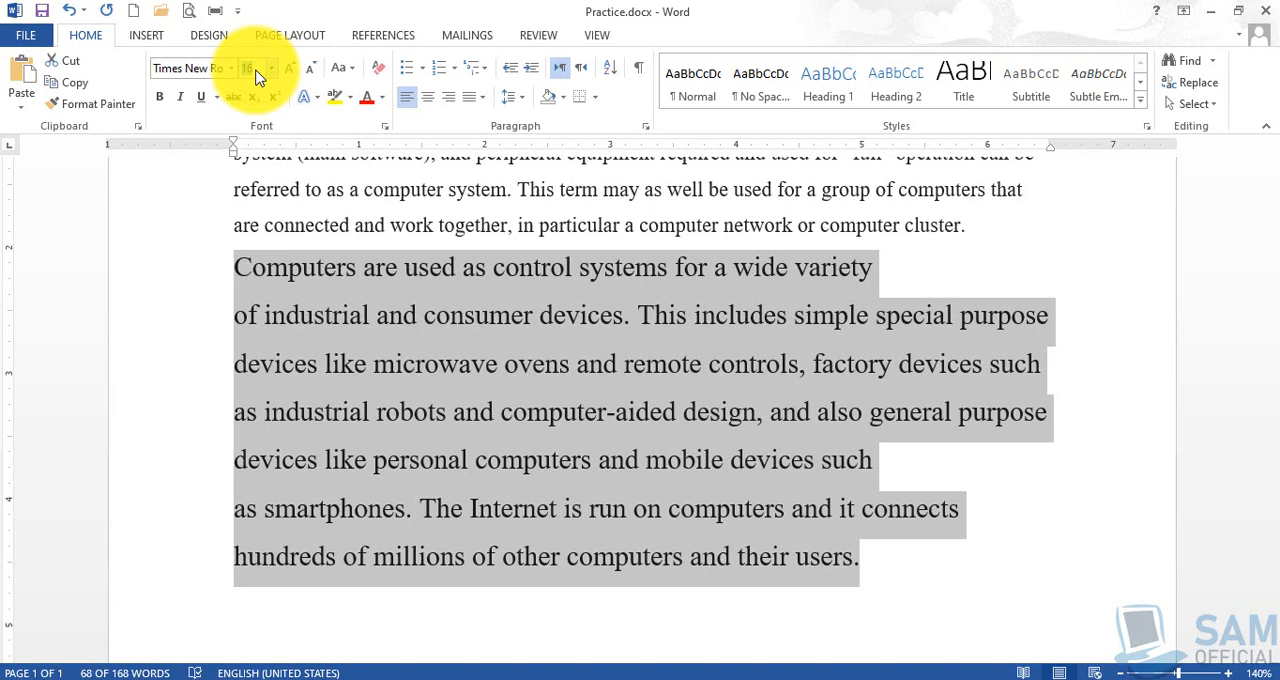
type("13")
key("Return")
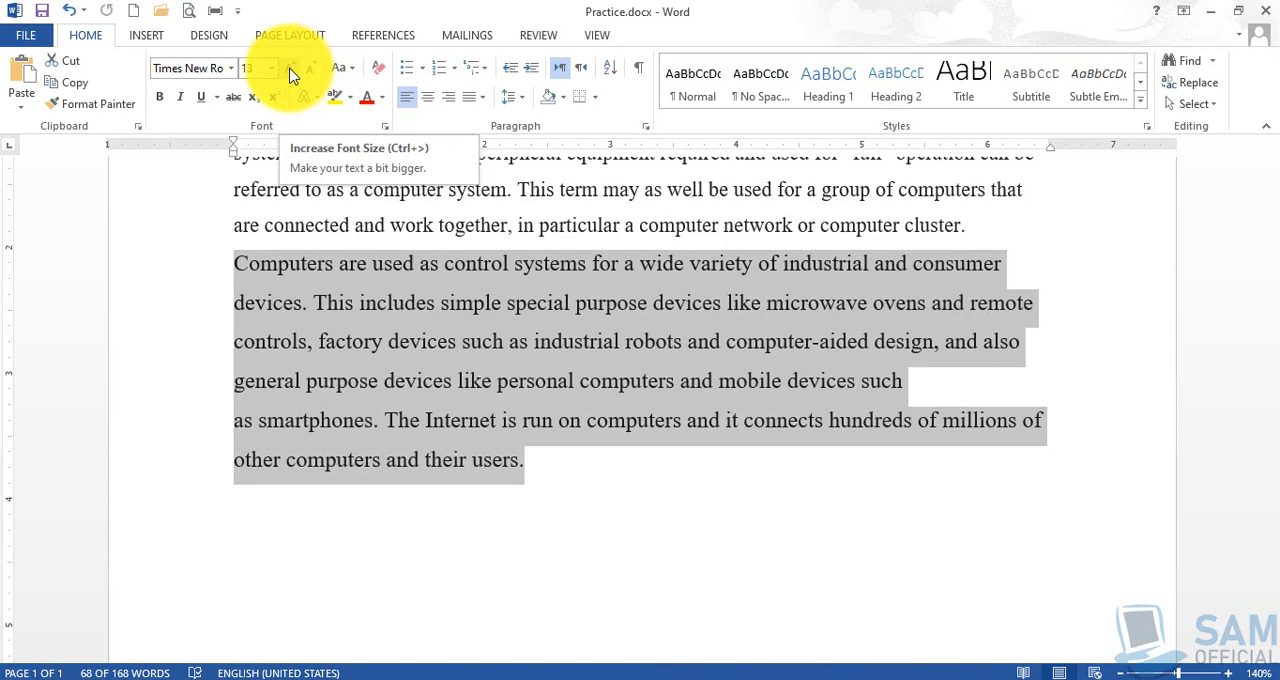
- Enlarge the selected closing sentences with Increase Font Size until they reach size 24
left_click(291, 76)
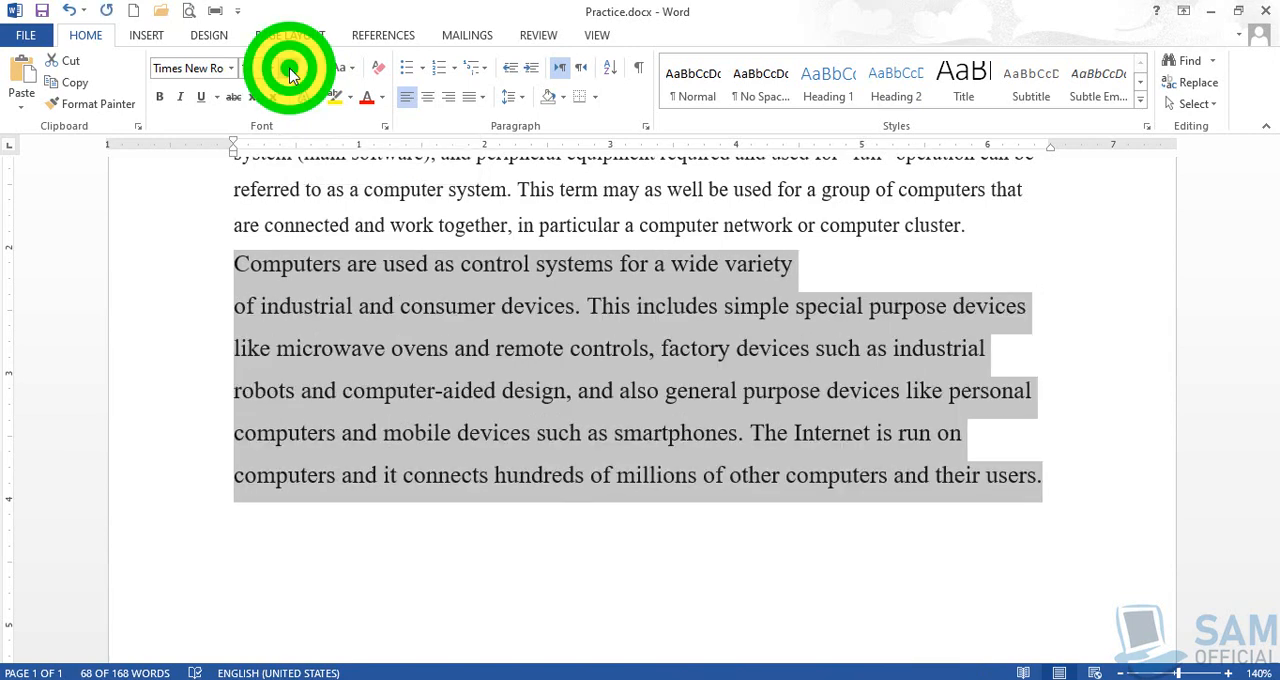
left_click(291, 76)
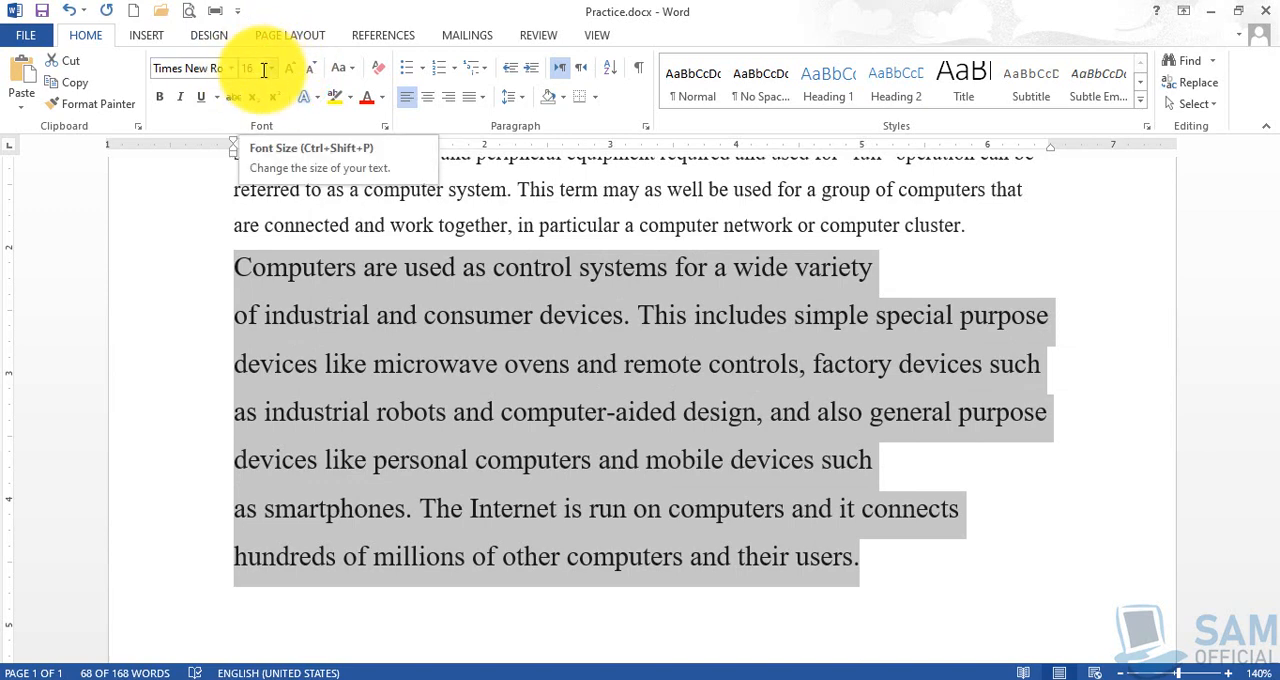
left_click(293, 68)
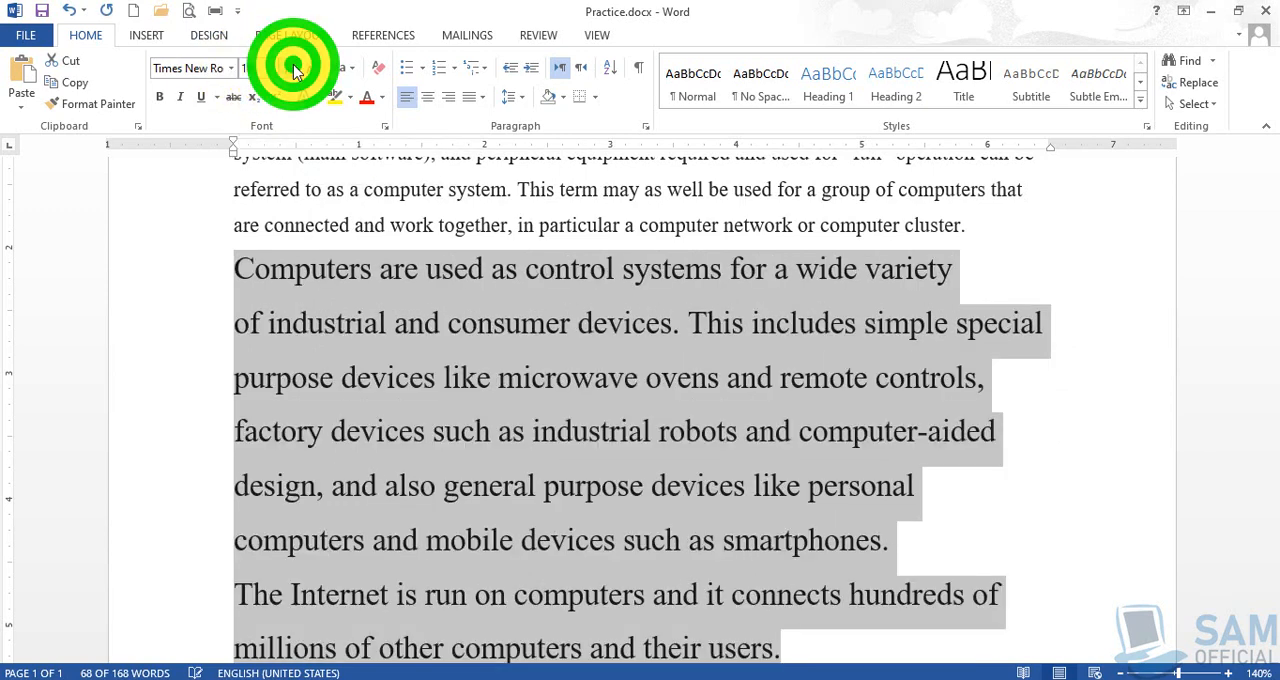
left_click(293, 68)
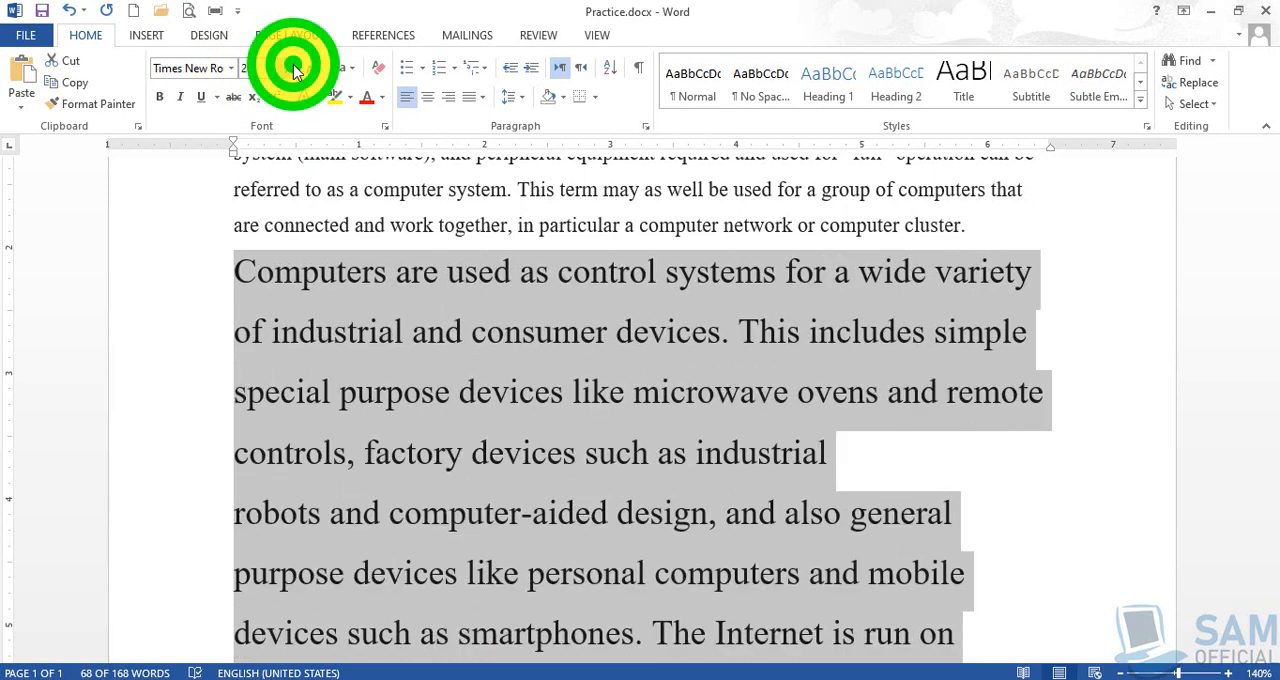
left_click(293, 68)
left_click(293, 68)
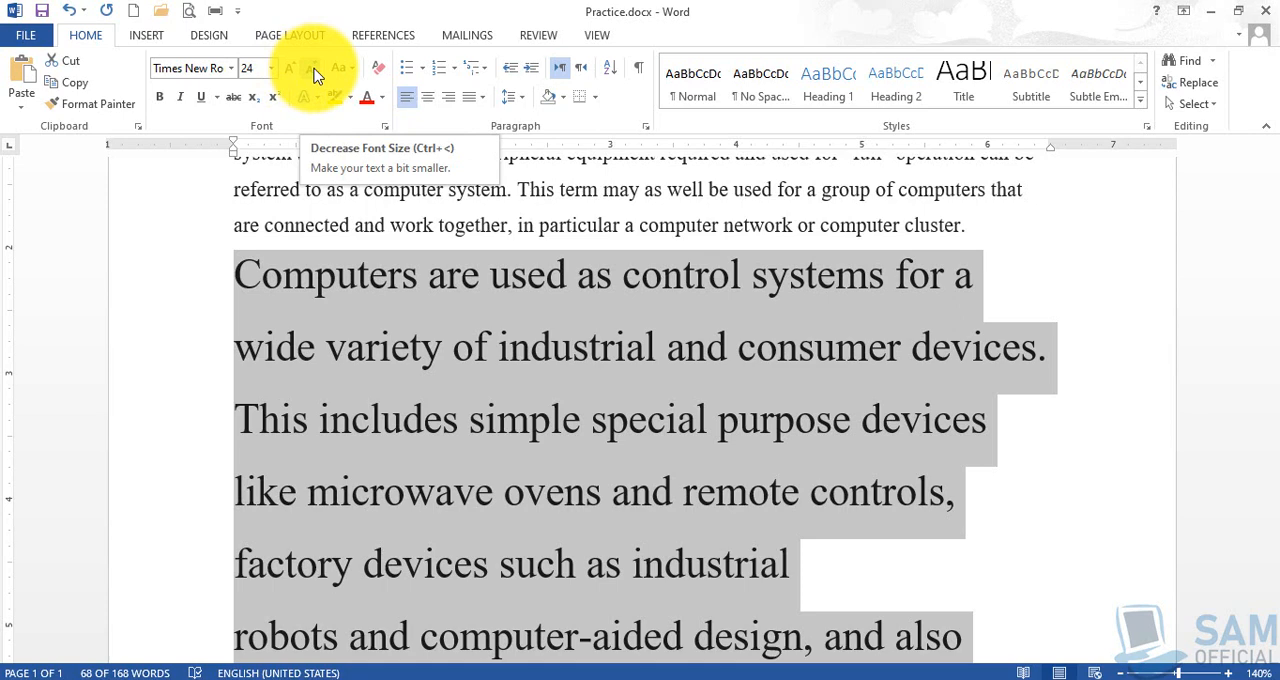
- Shrink the selected closing sentences with Decrease Font Size until they reach size 12
left_click(314, 76)
left_click(314, 76)
left_click(314, 76)
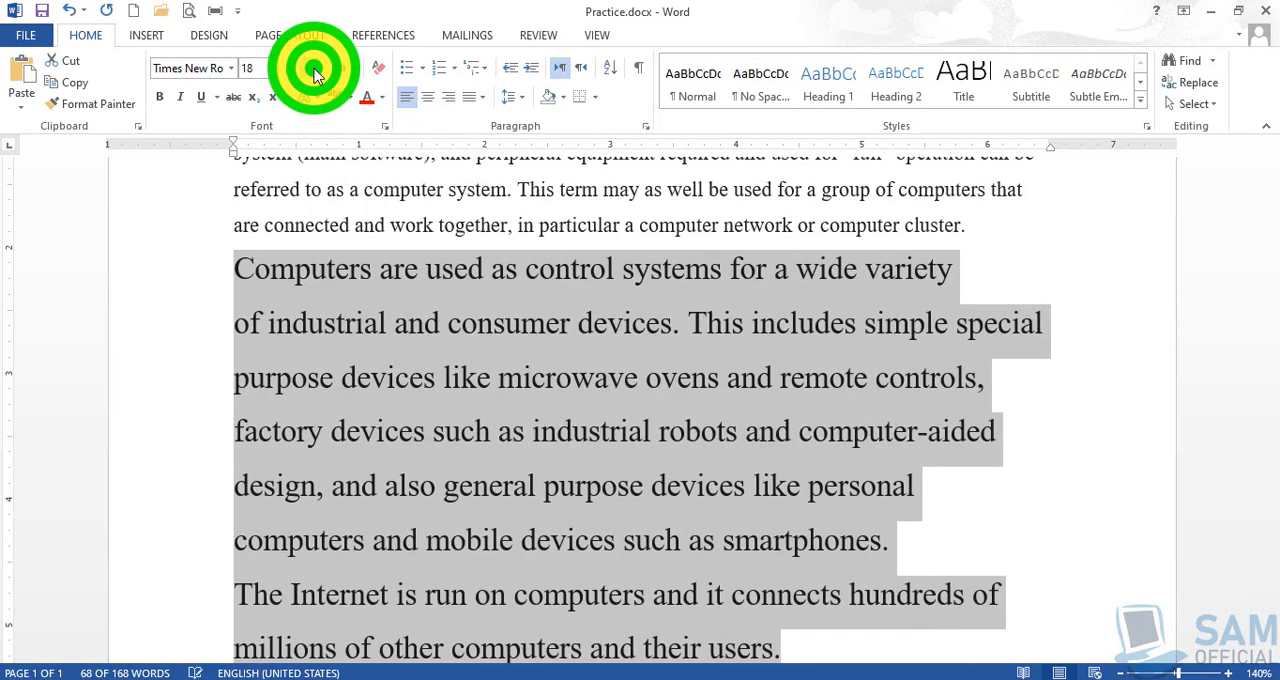
left_click(314, 76)
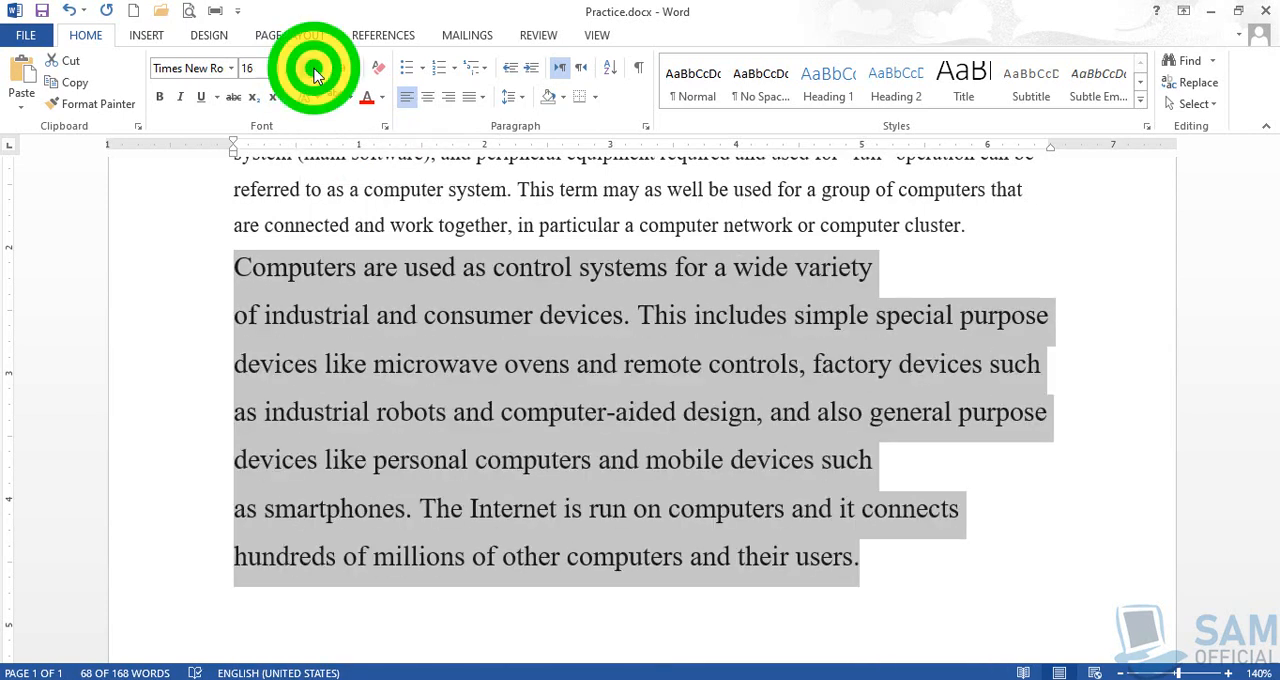
left_click(314, 76)
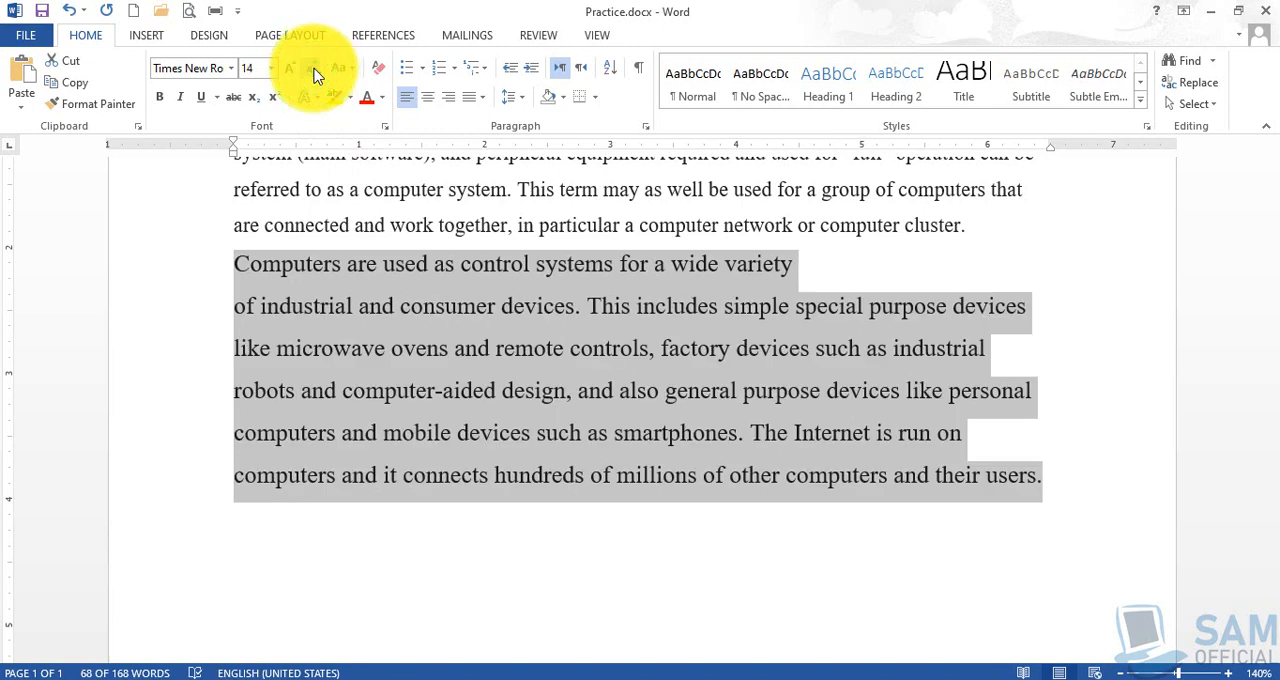
left_click(314, 76)
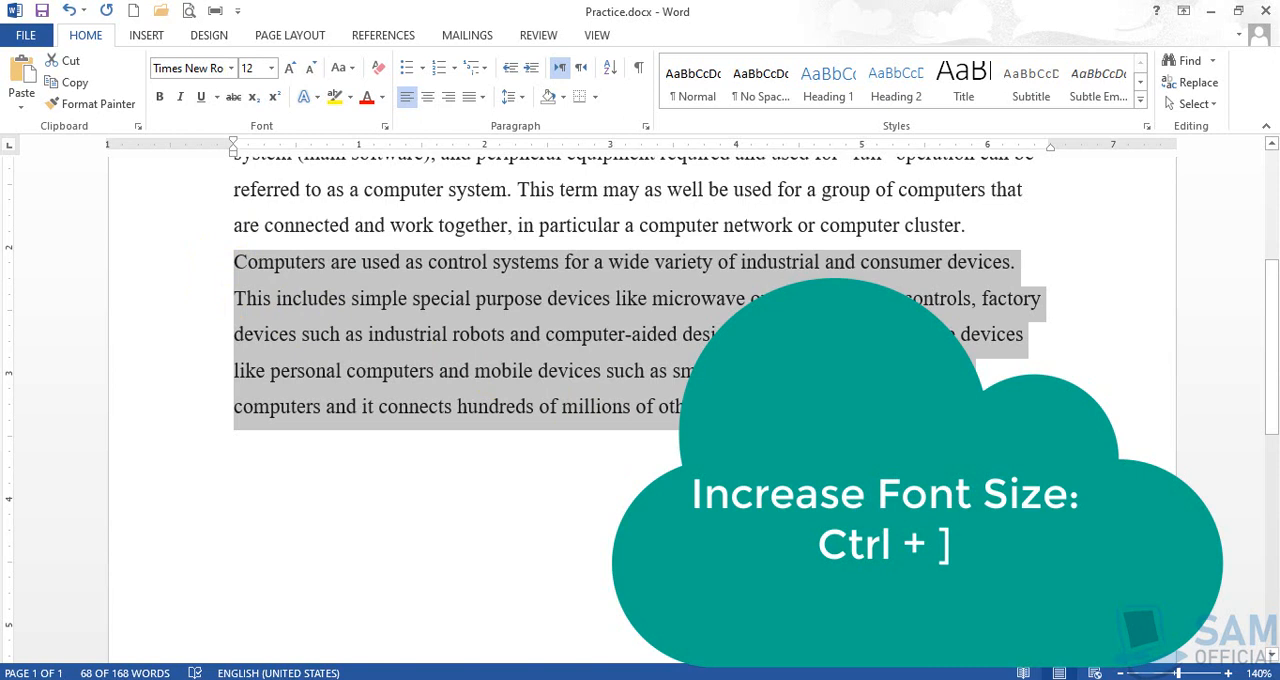
- Raise the font size of the selected closing sentences in one-point increments, ending at 17
key("ctrl+bracketright")
key("ctrl+bracketright")
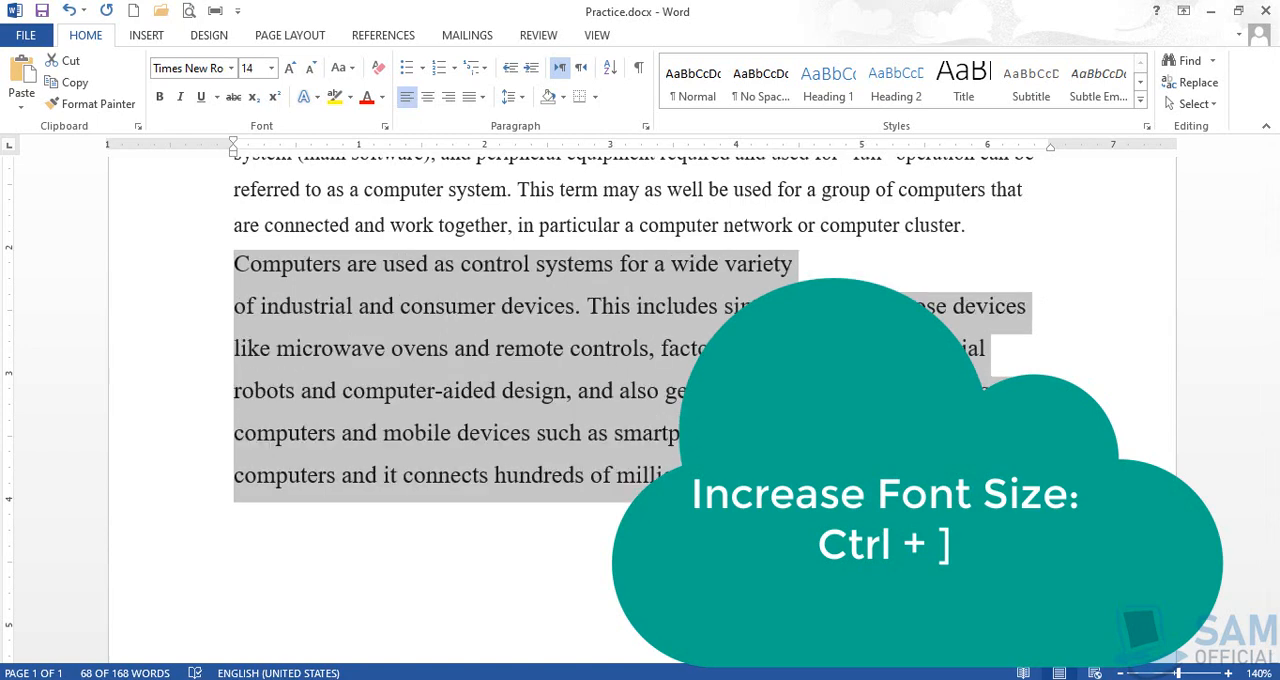
key("ctrl+bracketright")
key("ctrl+bracketright")
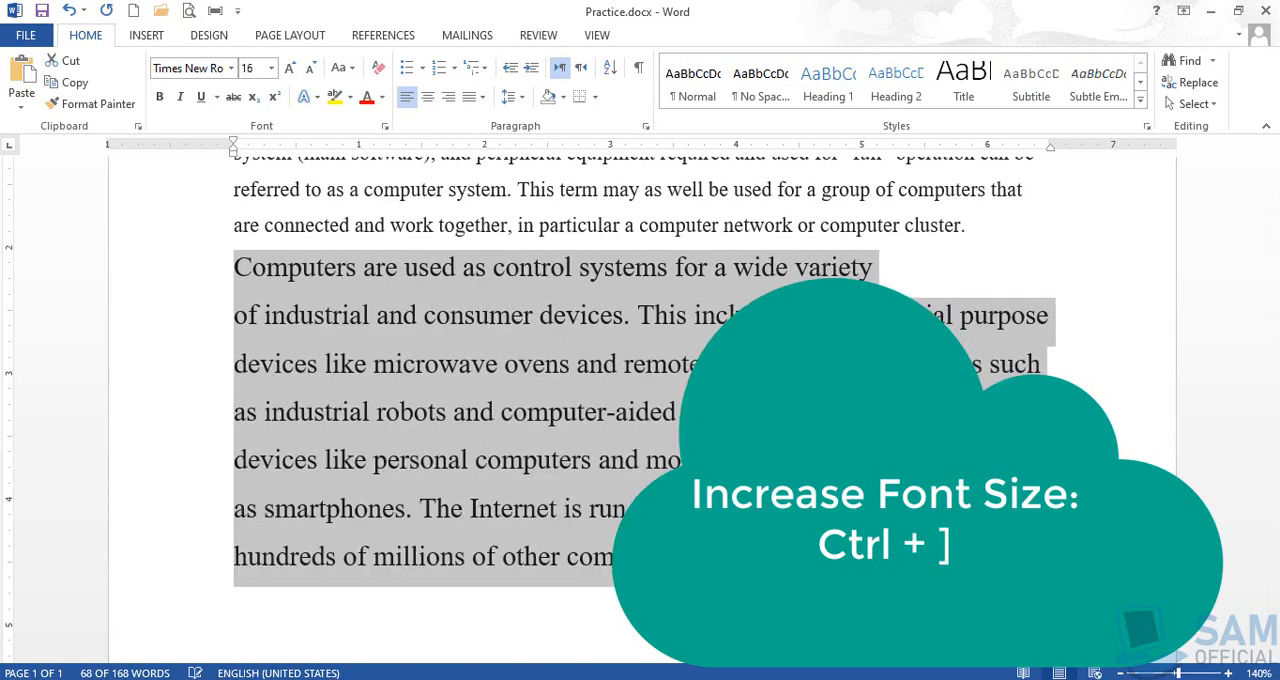
key("ctrl+bracketright")
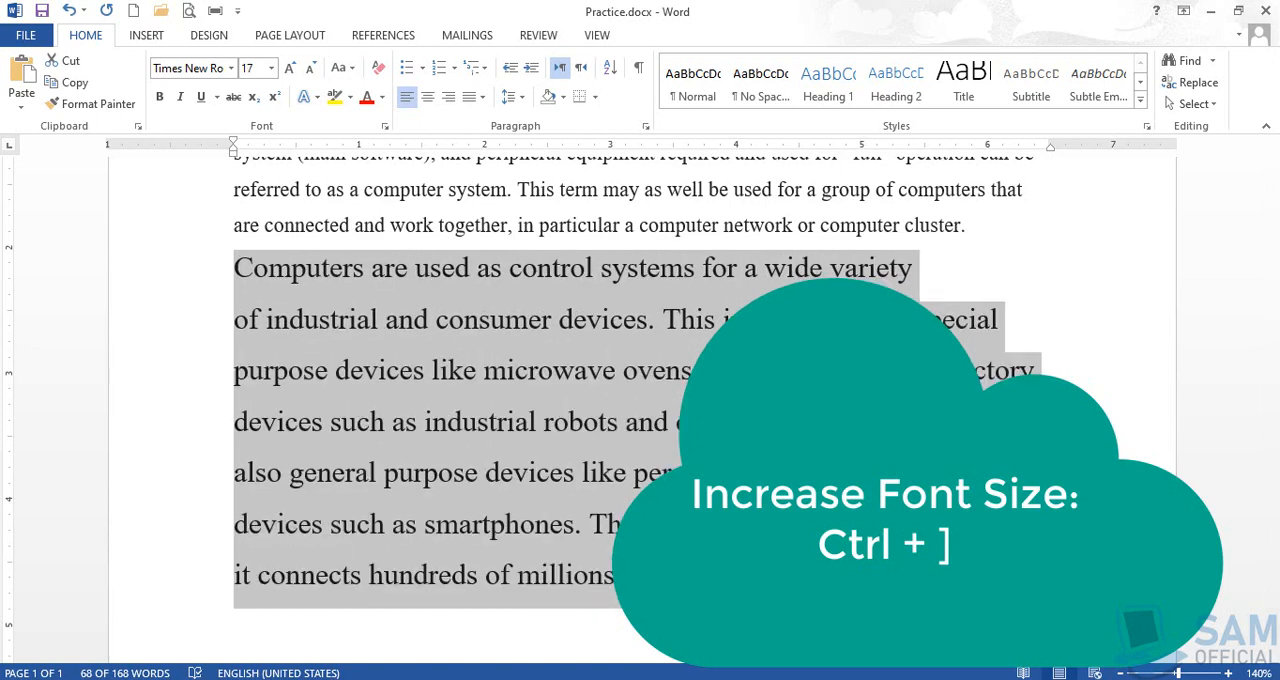
key("ctrl+bracketright")
key("ctrl+bracketleft")
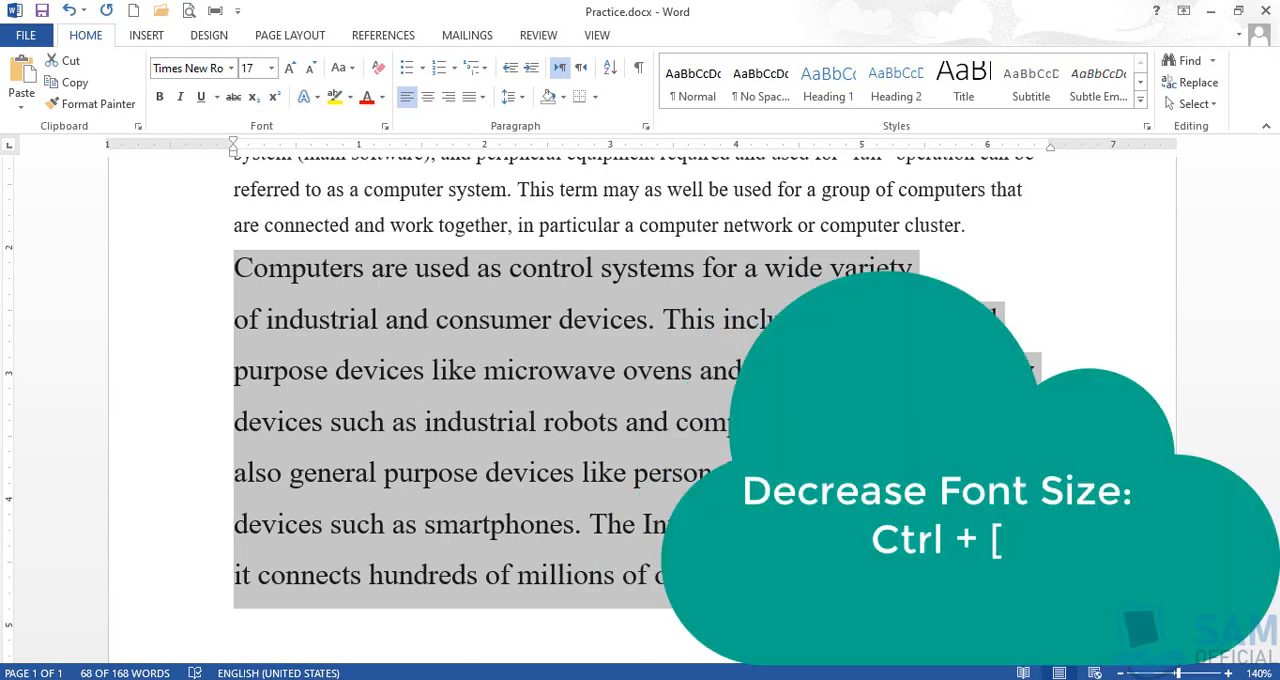
- Lower the font size of the selected closing sentences point by point to 13, and raise it again to 15
key("ctrl+bracketleft")
key("ctrl+bracketleft")
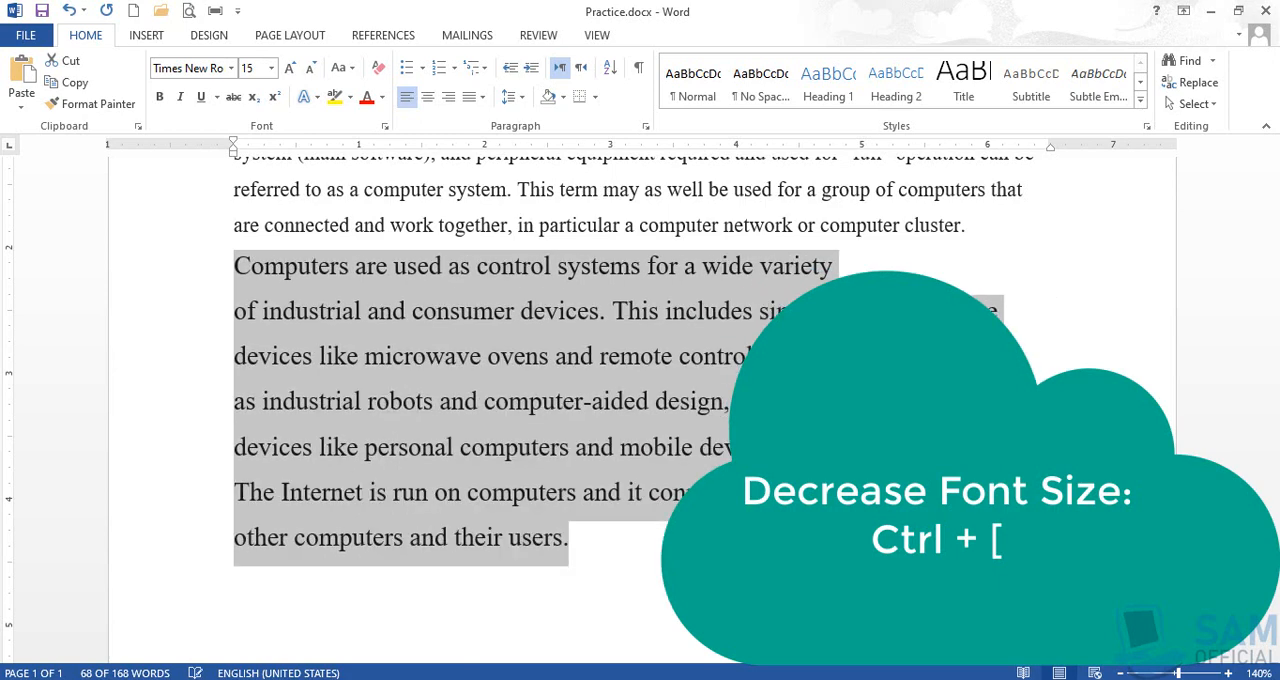
key("ctrl+bracketleft")
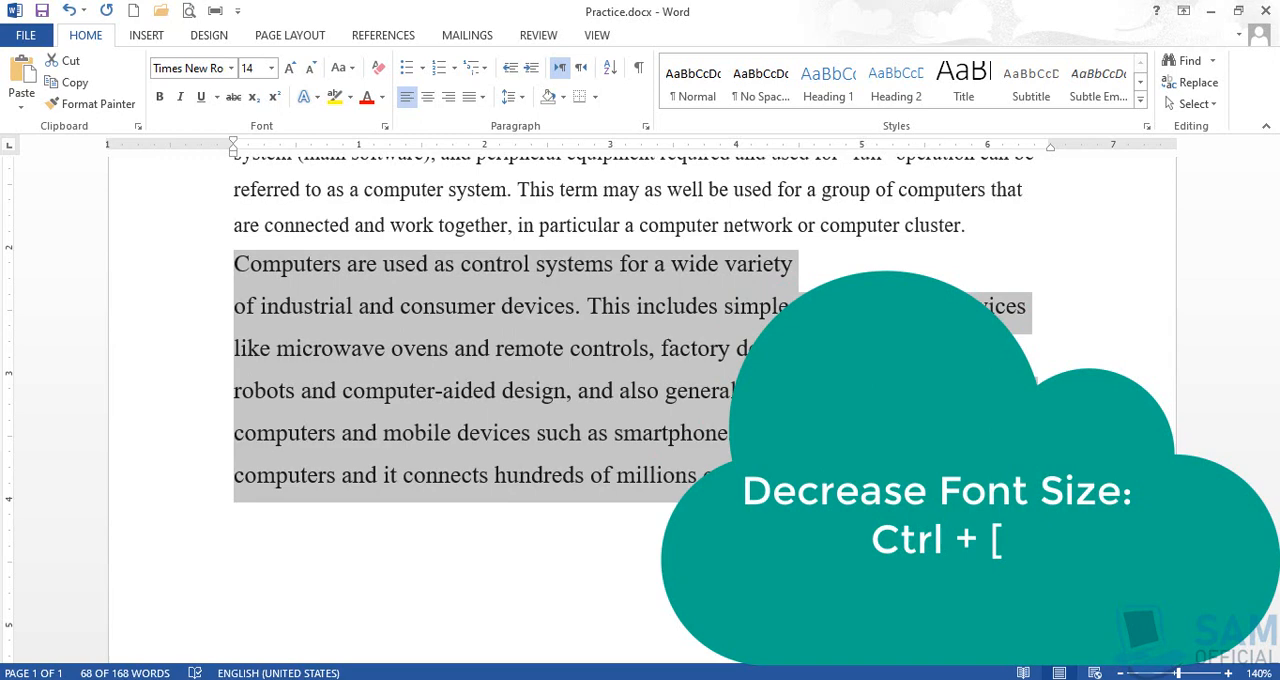
key("ctrl+bracketleft")
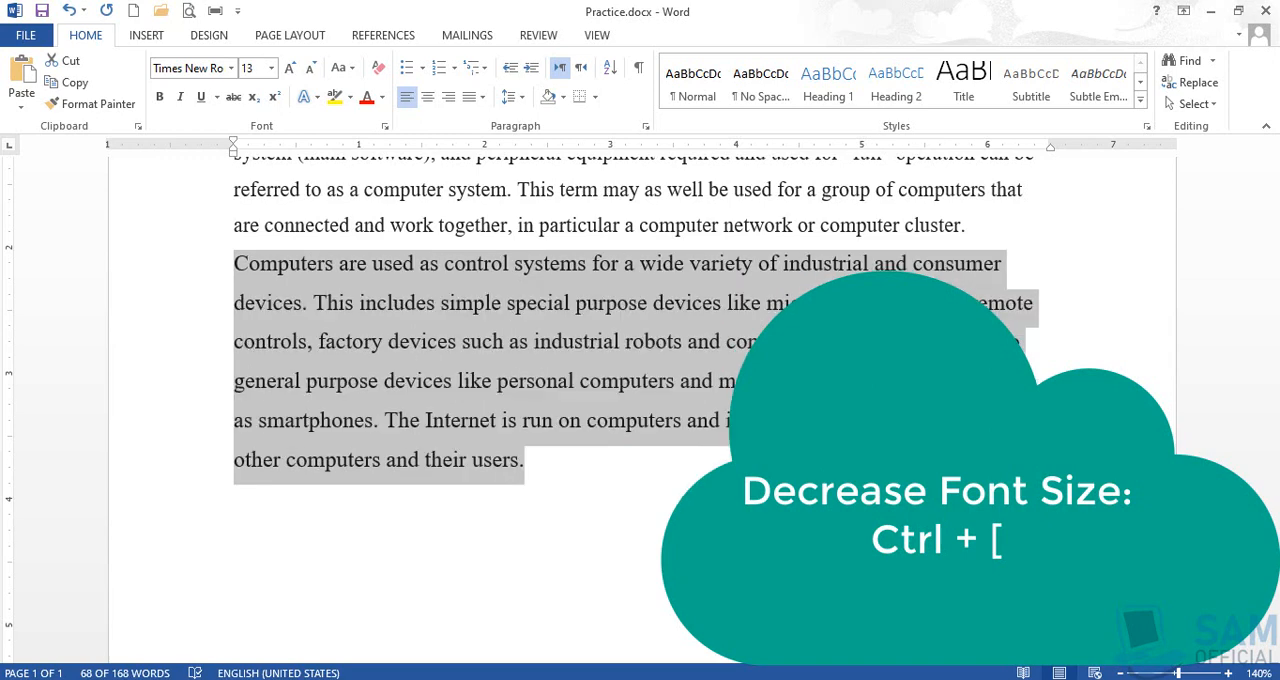
key("ctrl+bracketright")
key("ctrl+bracketright")
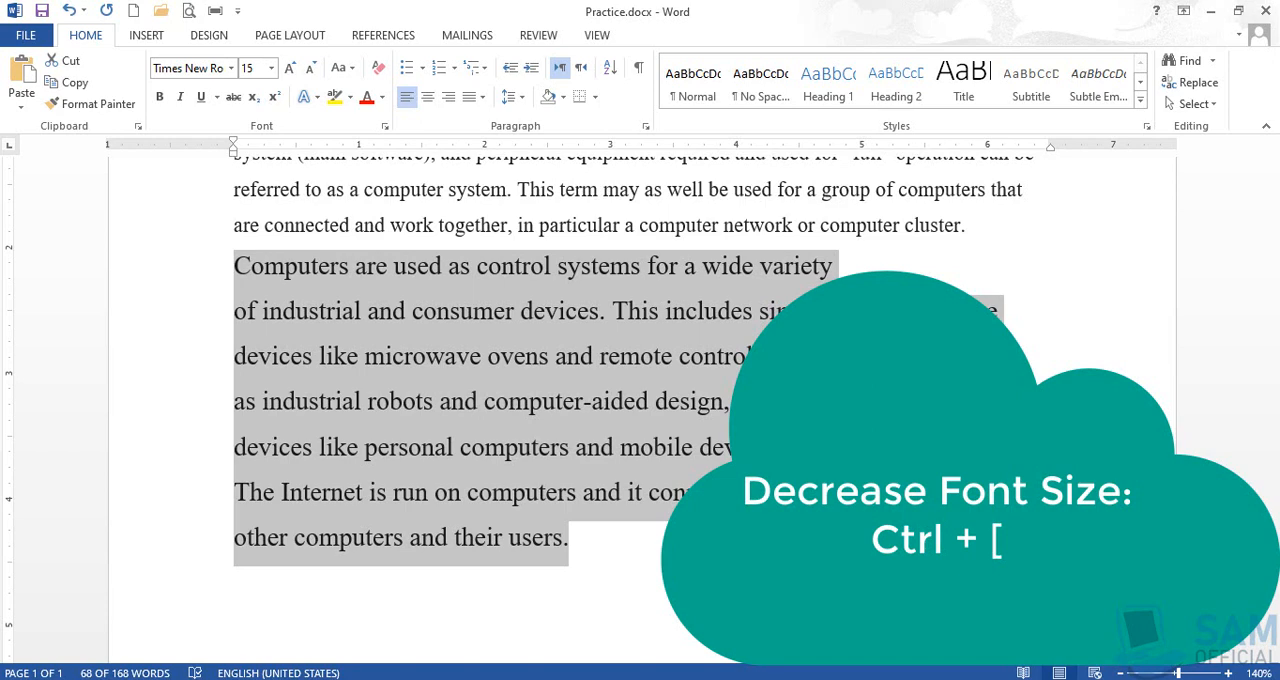
- Raise and lower the selected closing sentences' font size in one-point increments between 16 and 18, ending at 16, and deselect the text
key("ctrl+bracketright")
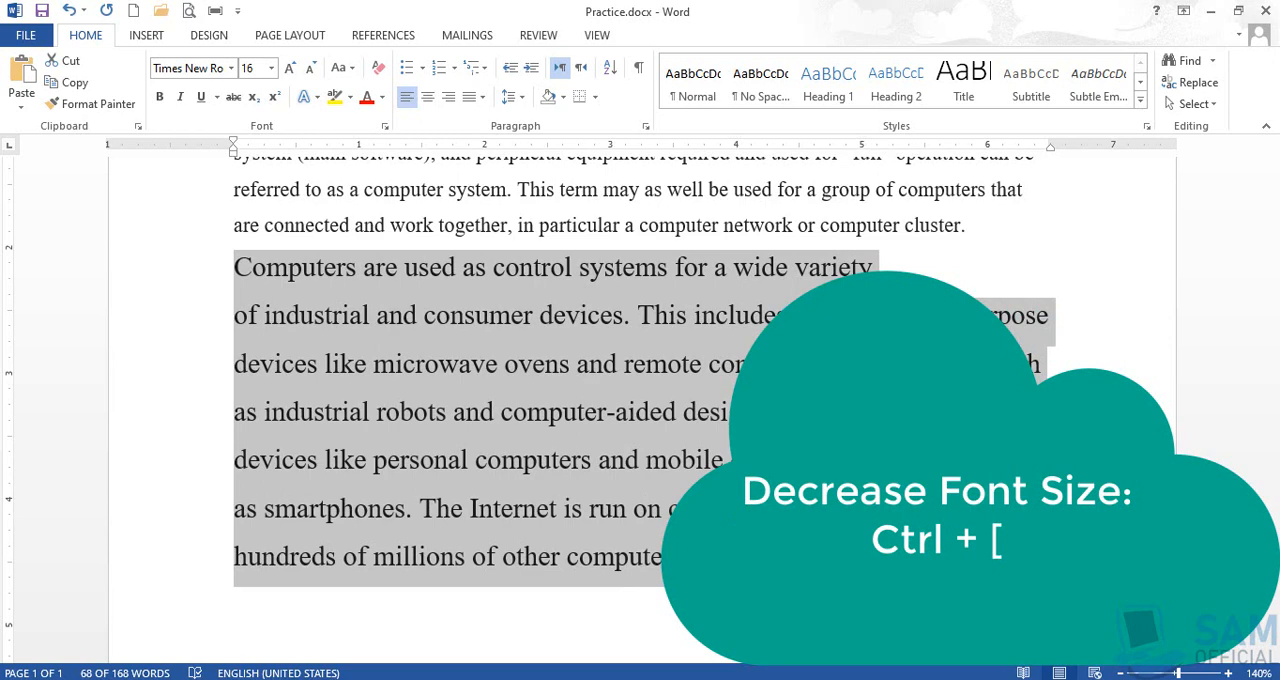
key("ctrl+bracketright")
key("ctrl+bracketleft")
key("ctrl+bracketright")
key("ctrl+bracketleft")
key("ctrl+bracketright")
key("ctrl+bracketleft")
key("ctrl+bracketright")
key("ctrl+bracketleft")
key("ctrl+bracketright")
key("ctrl+bracketleft")
key("ctrl+bracketright")
key("ctrl+bracketleft")
key("ctrl+bracketright")
key("ctrl+bracketleft")
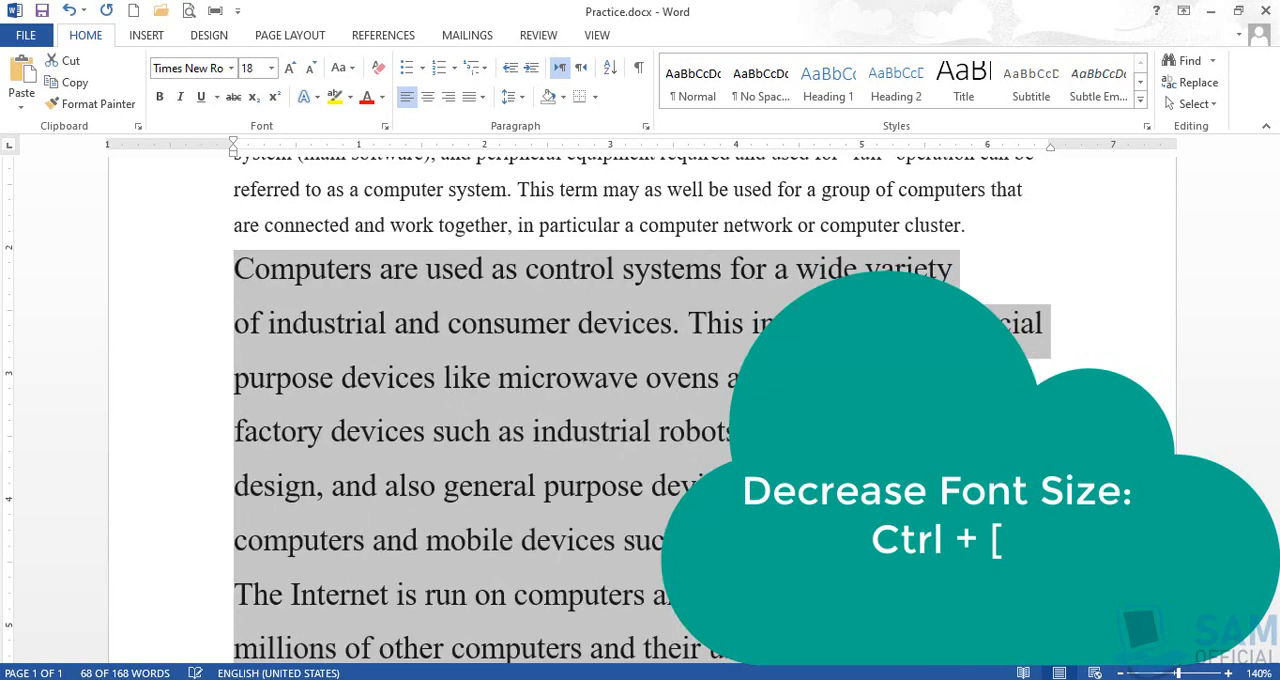
key("ctrl+bracketright")
key("ctrl+bracketleft")
key("ctrl+bracketright")
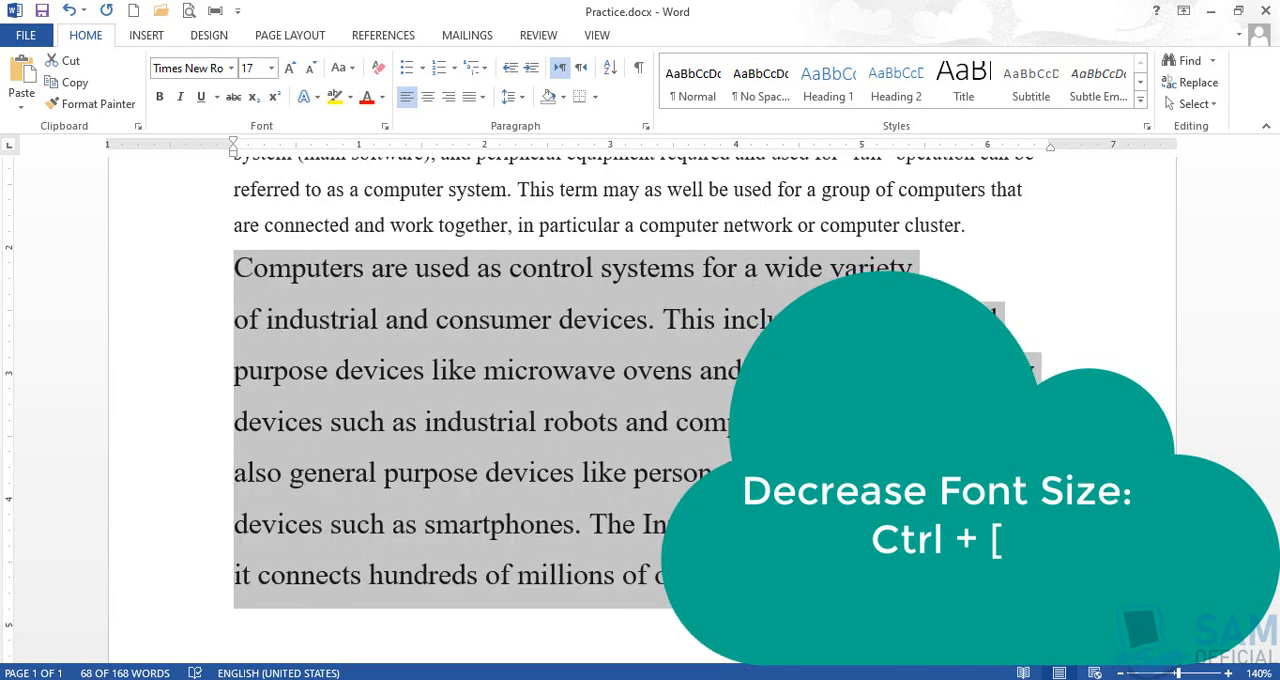
key("ctrl+bracketleft")
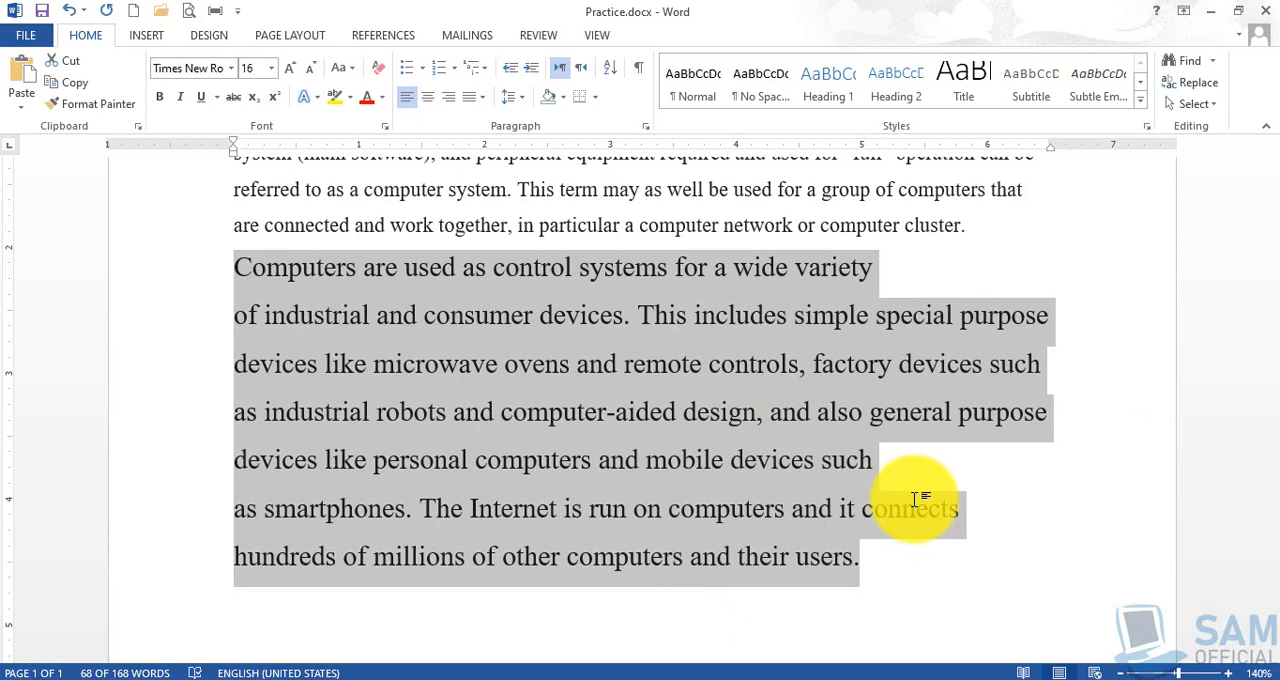
left_click(916, 468)
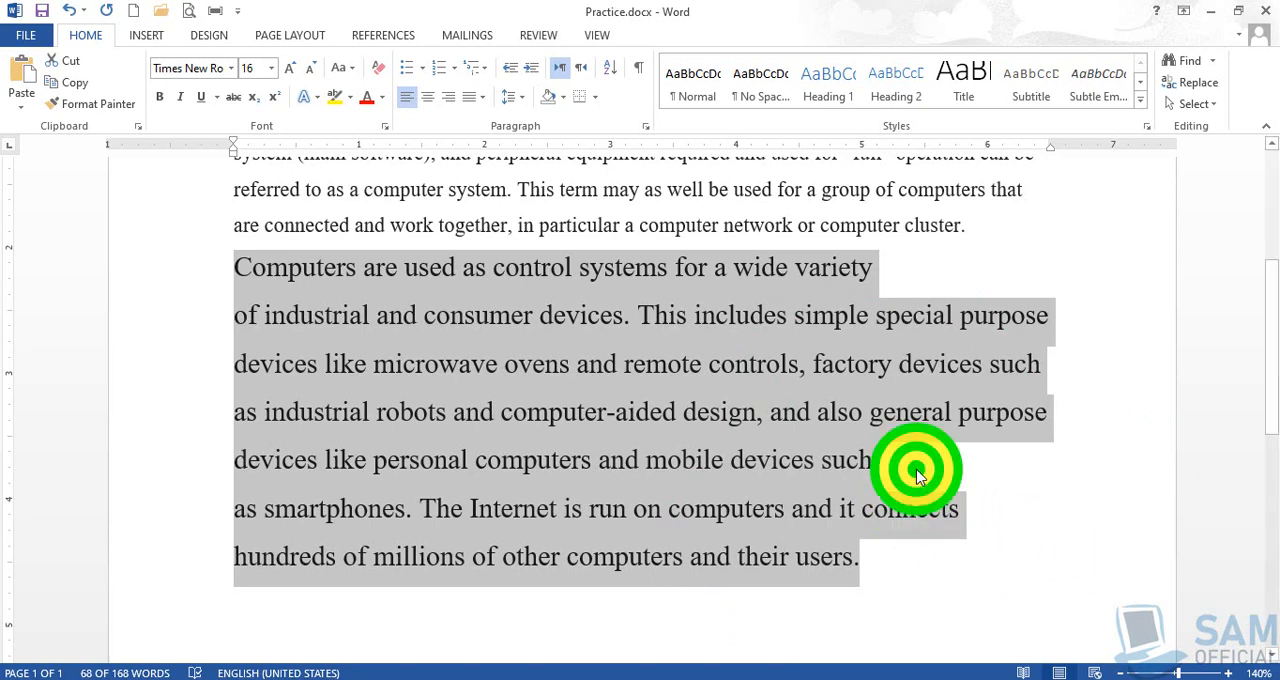
left_click(890, 561)
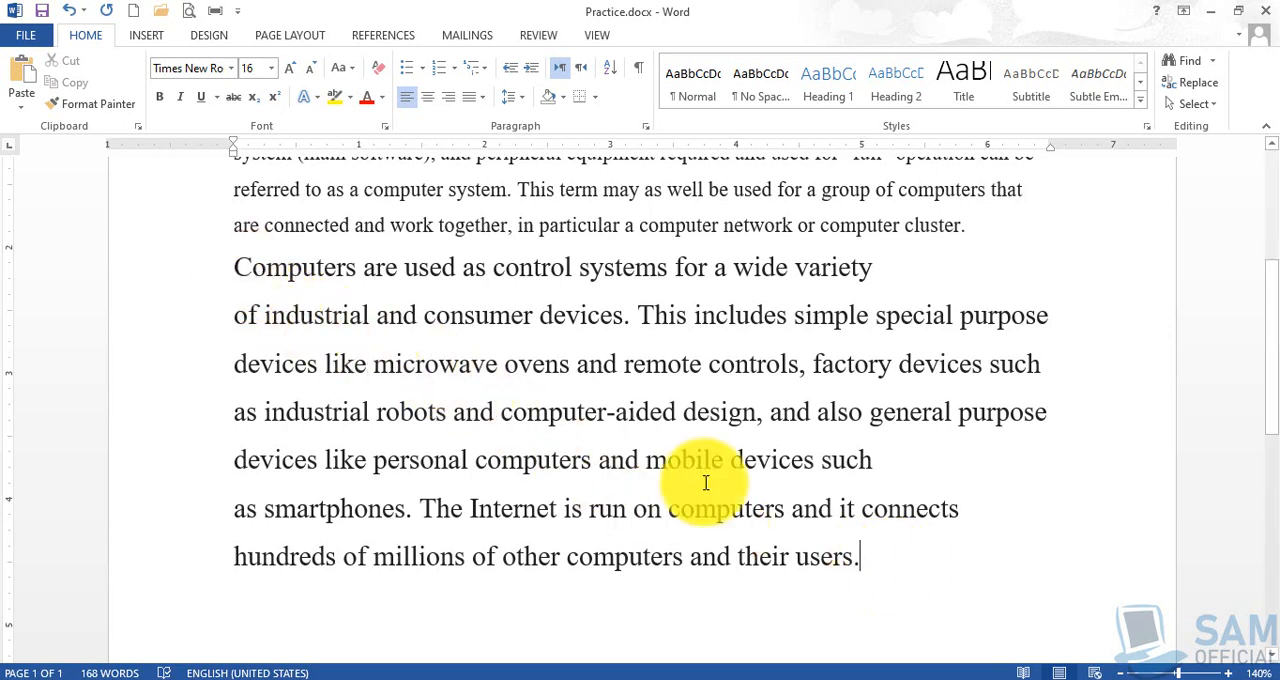
- Add a new line reading H2O below the last sentence of the document
left_click(866, 560)
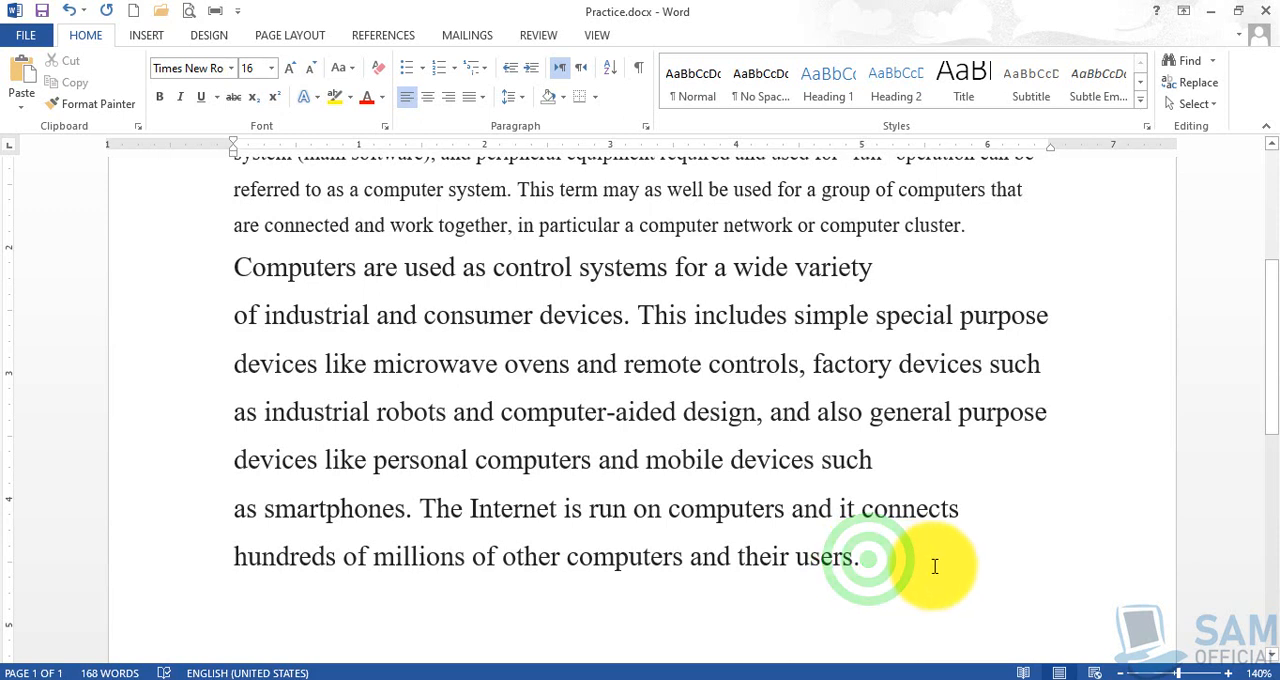
key("Return")
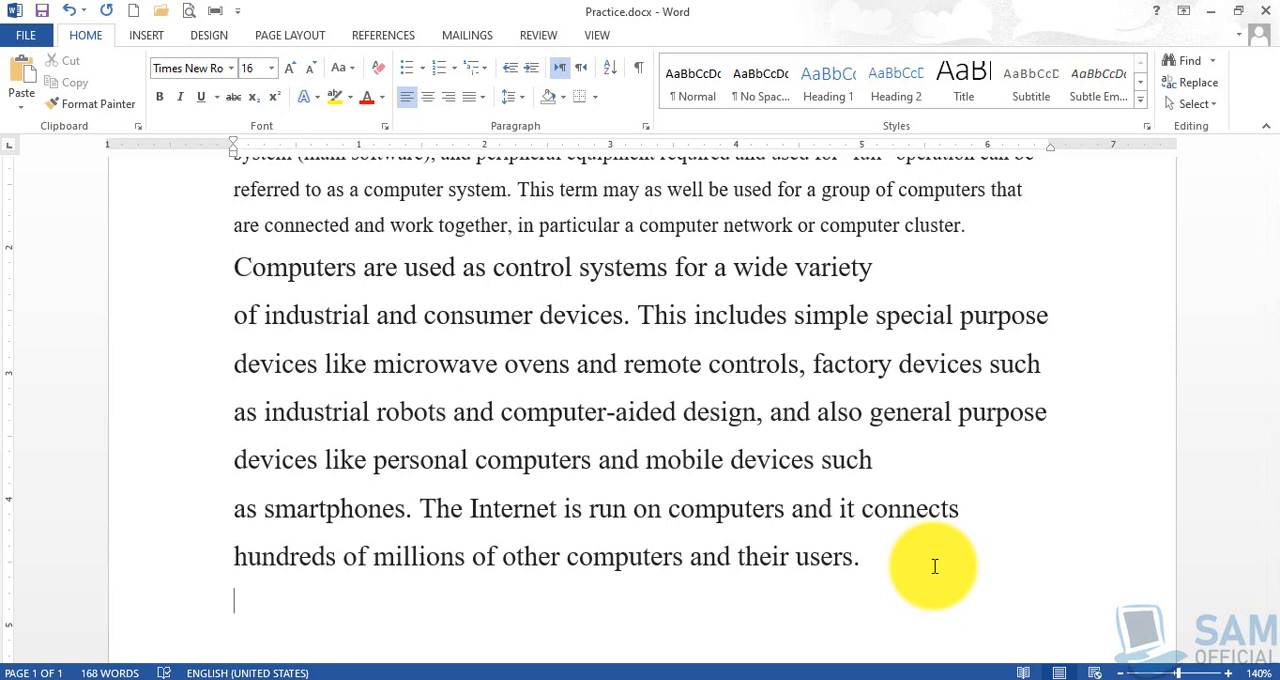
type("H2O")
- Format the 2 in H2O as subscript
key("shift+Left")
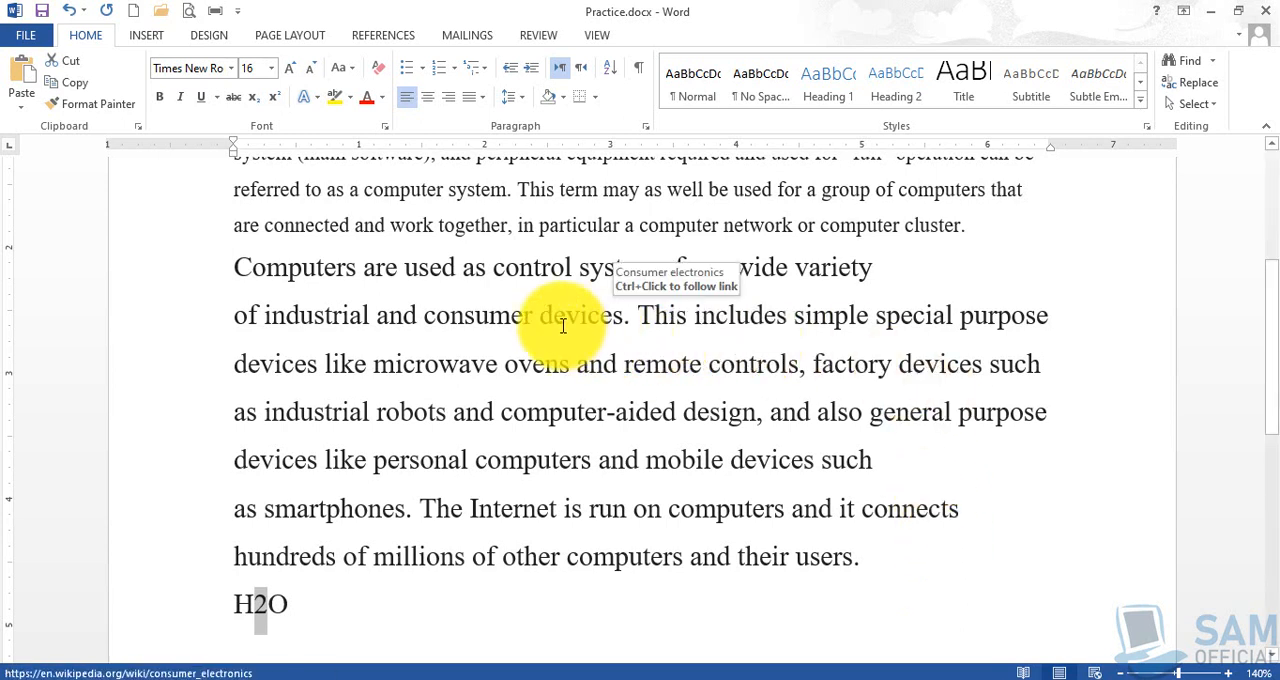
left_click(255, 101)
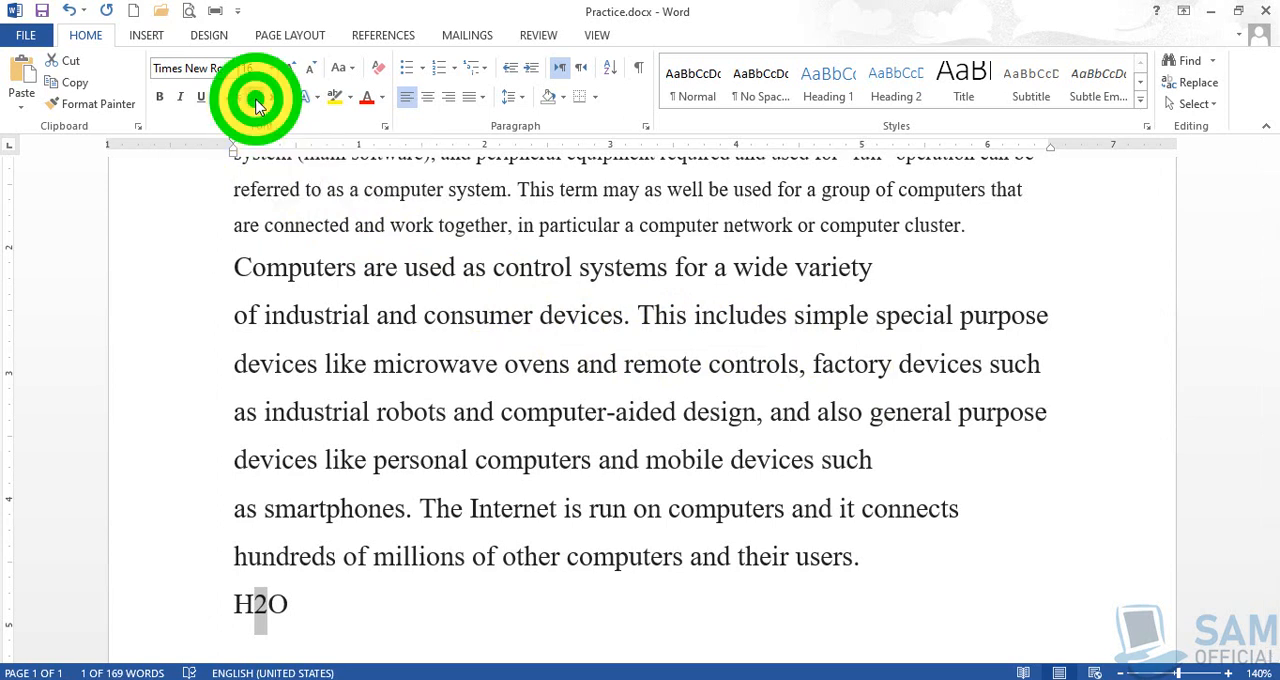
left_click(332, 607)
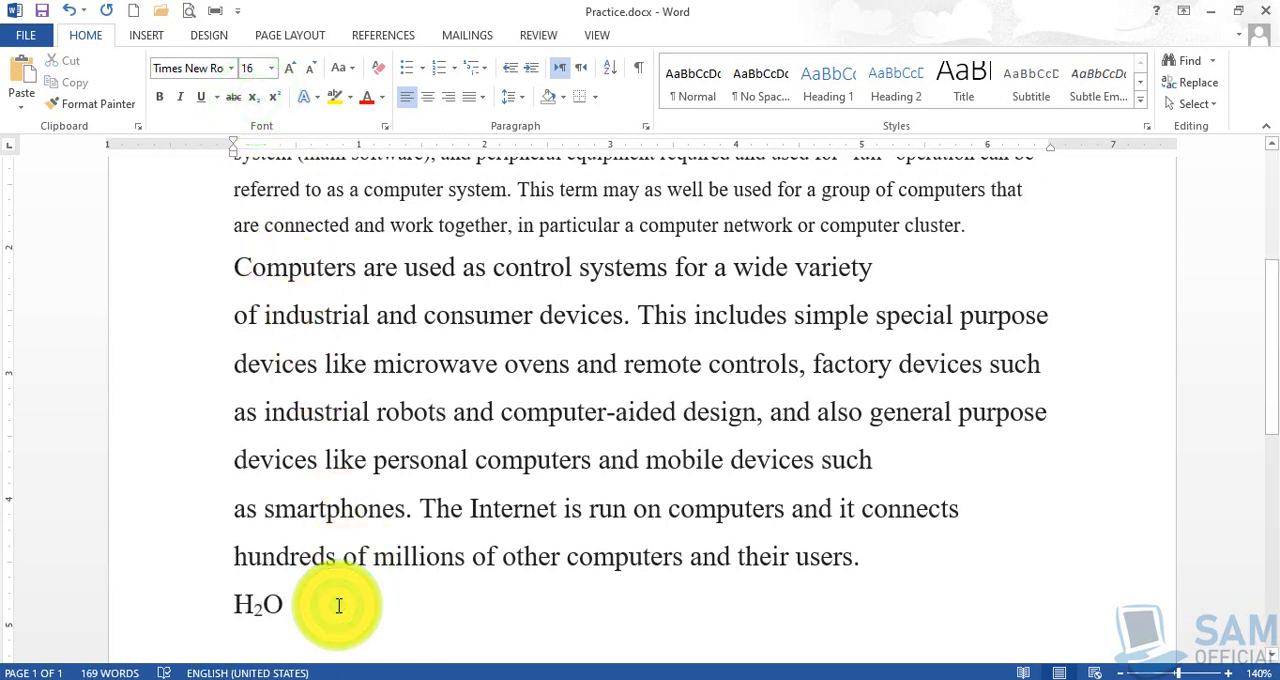
- Remove the subscript formatting from the 2 in the H2O line
key("Left")
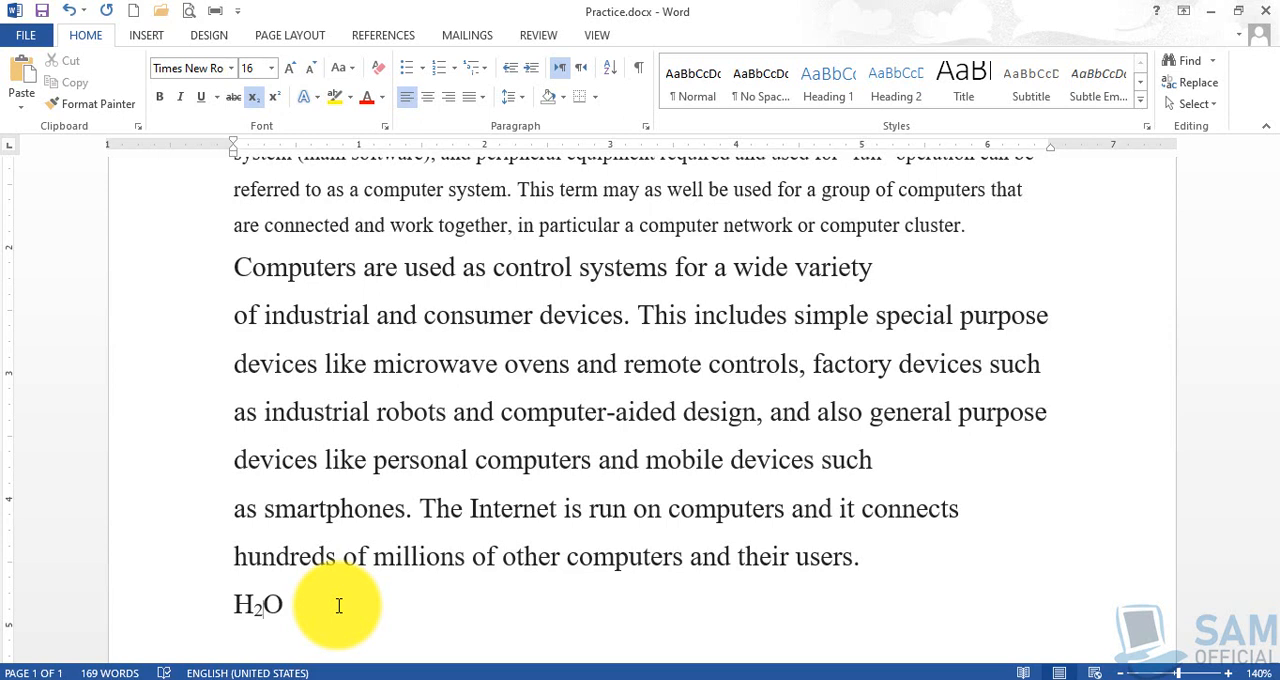
key("shift+Left")
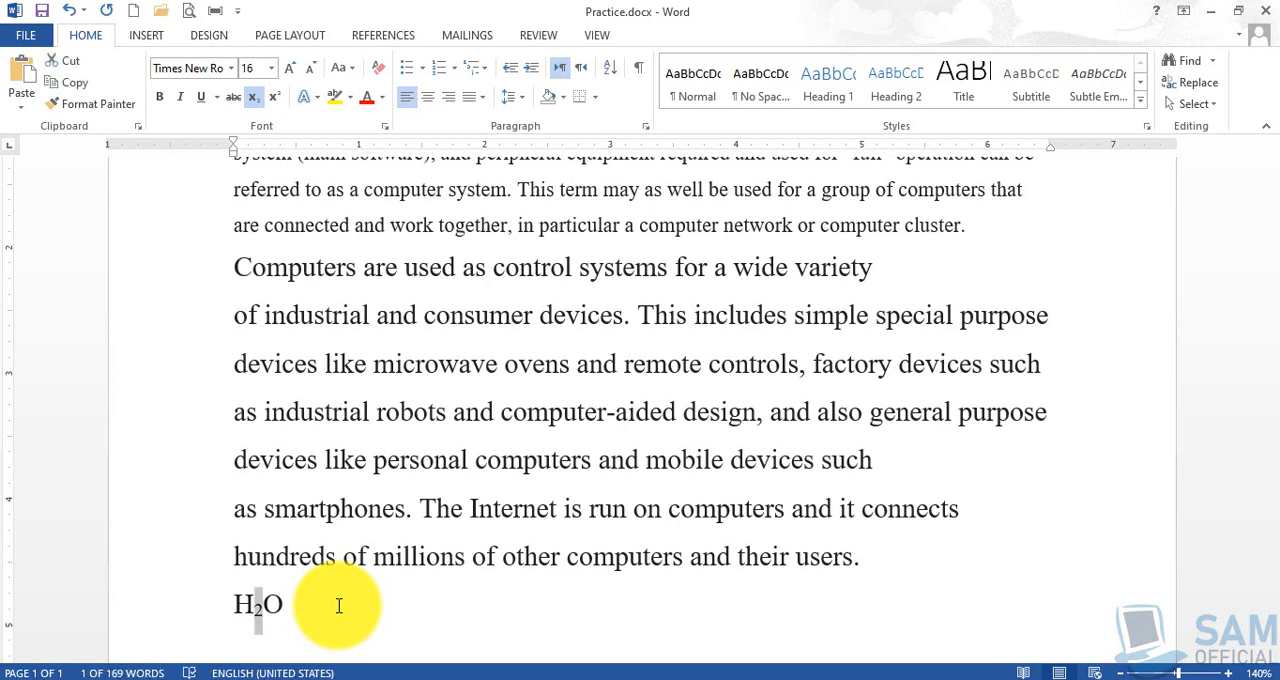
left_click(254, 100)
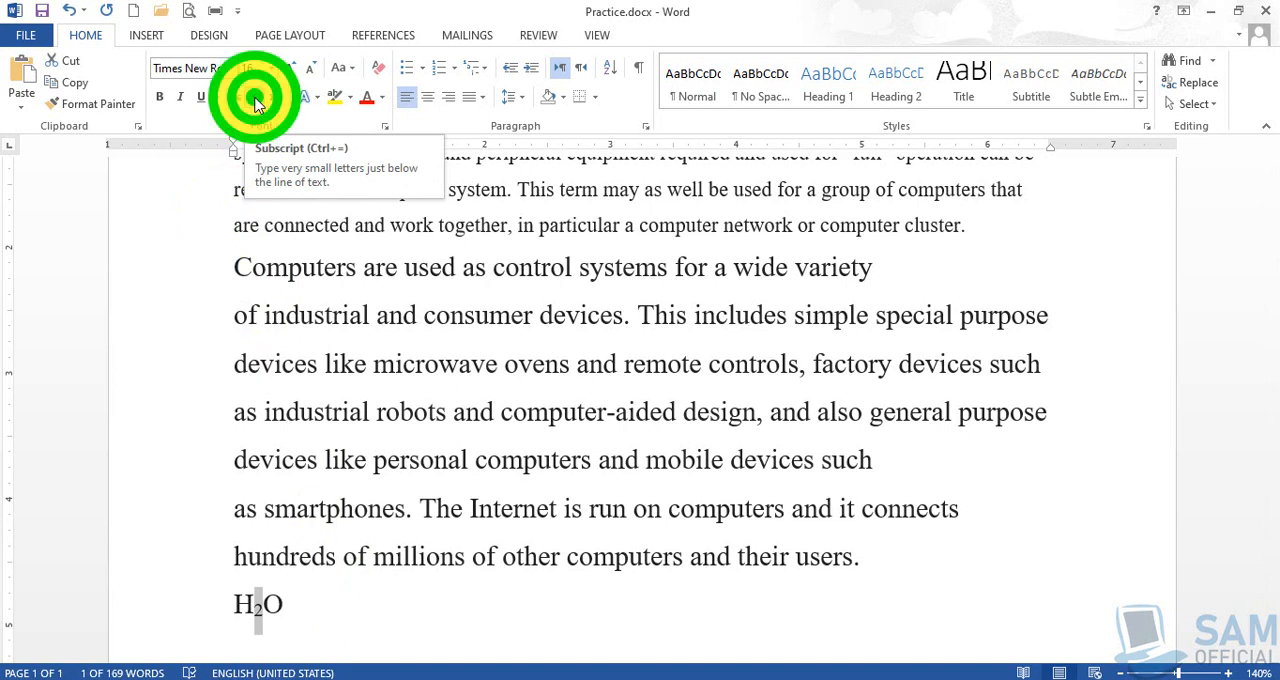
left_click(340, 604)
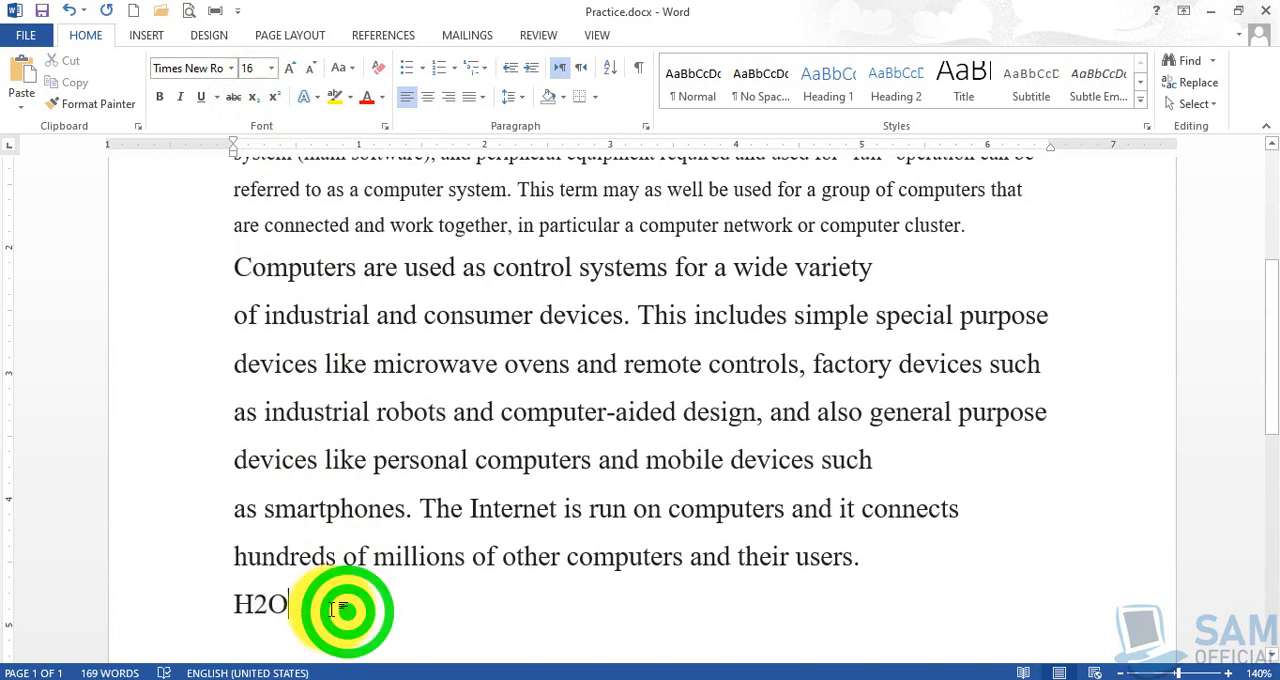
- Reapply subscript to the 2 in H2O and place the cursor at the end of that line
left_click(251, 601)
key("shift+Right")
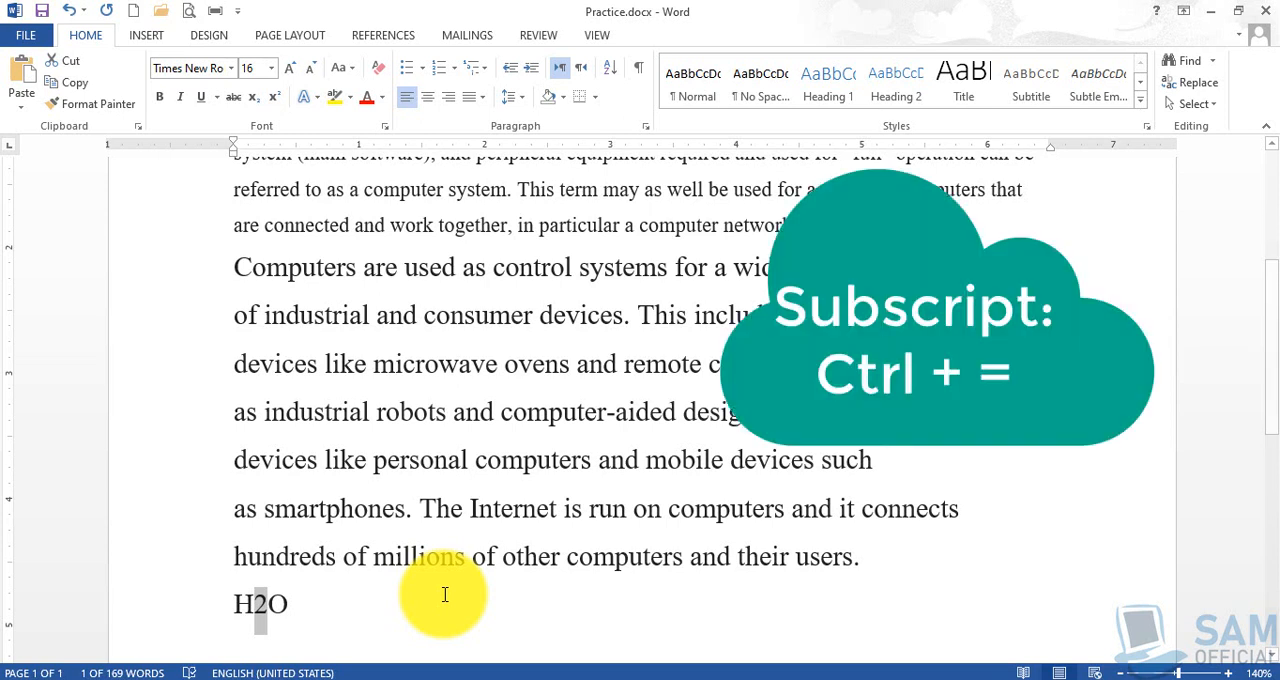
key("ctrl+equal")
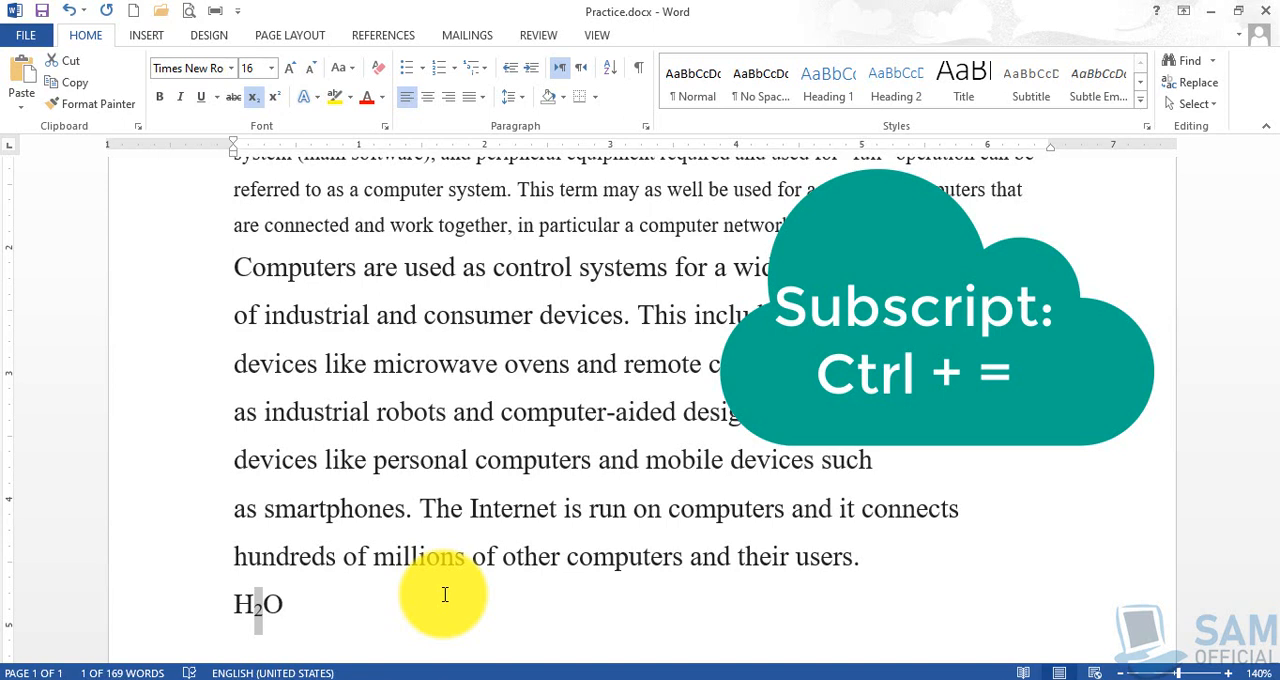
left_click(445, 595)
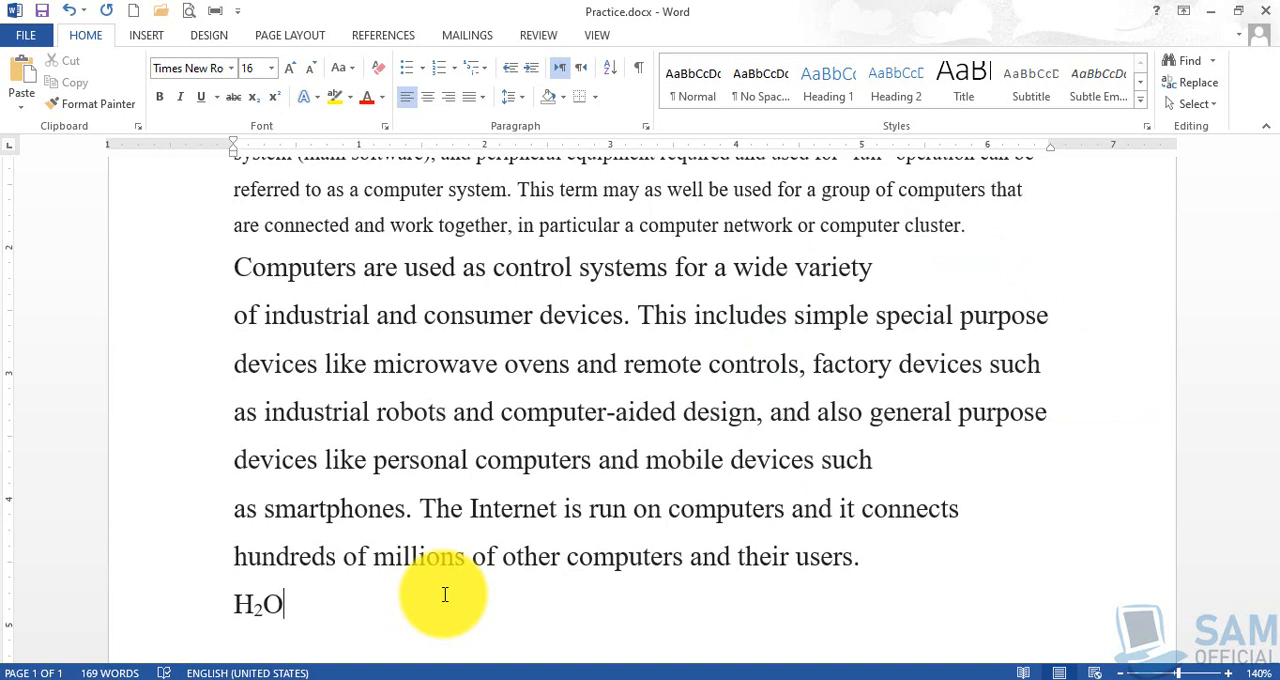
- Add the expression X2 + Y2 on a new line below H2O
key("Return")
type("X2 + Y2")
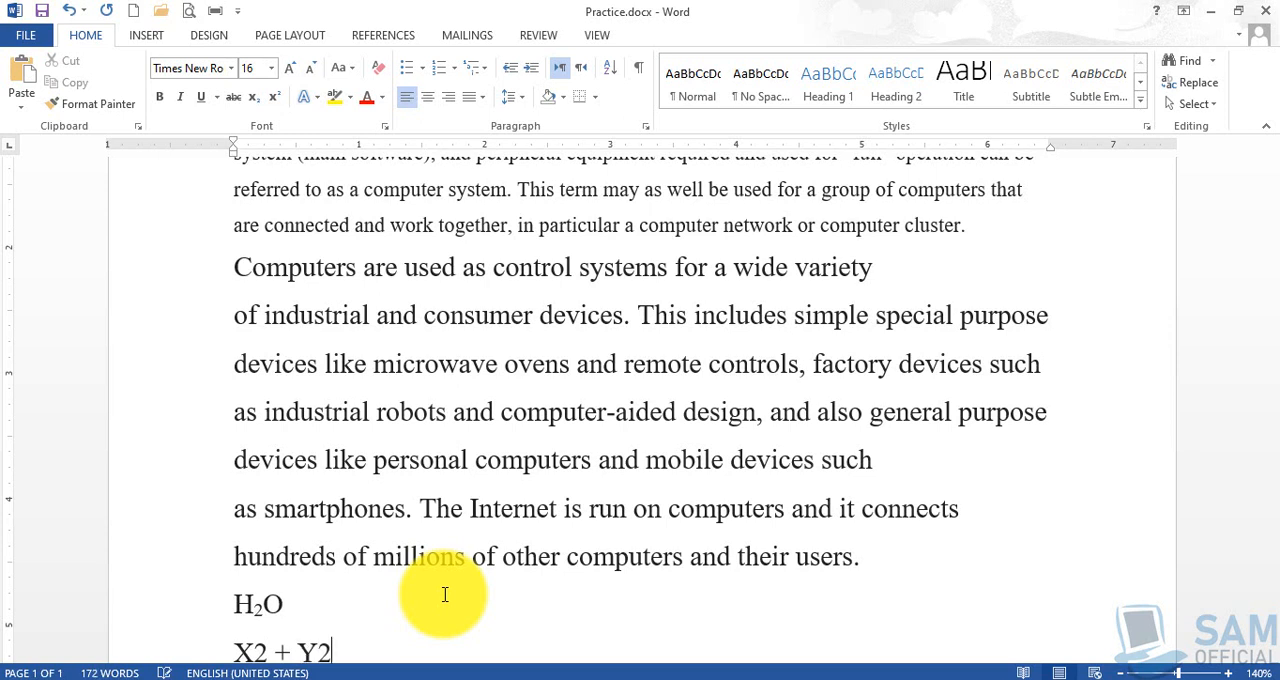
- Format the 2 after X as superscript, switching the formatting off and on again
scroll(370, 550, "down", 3)
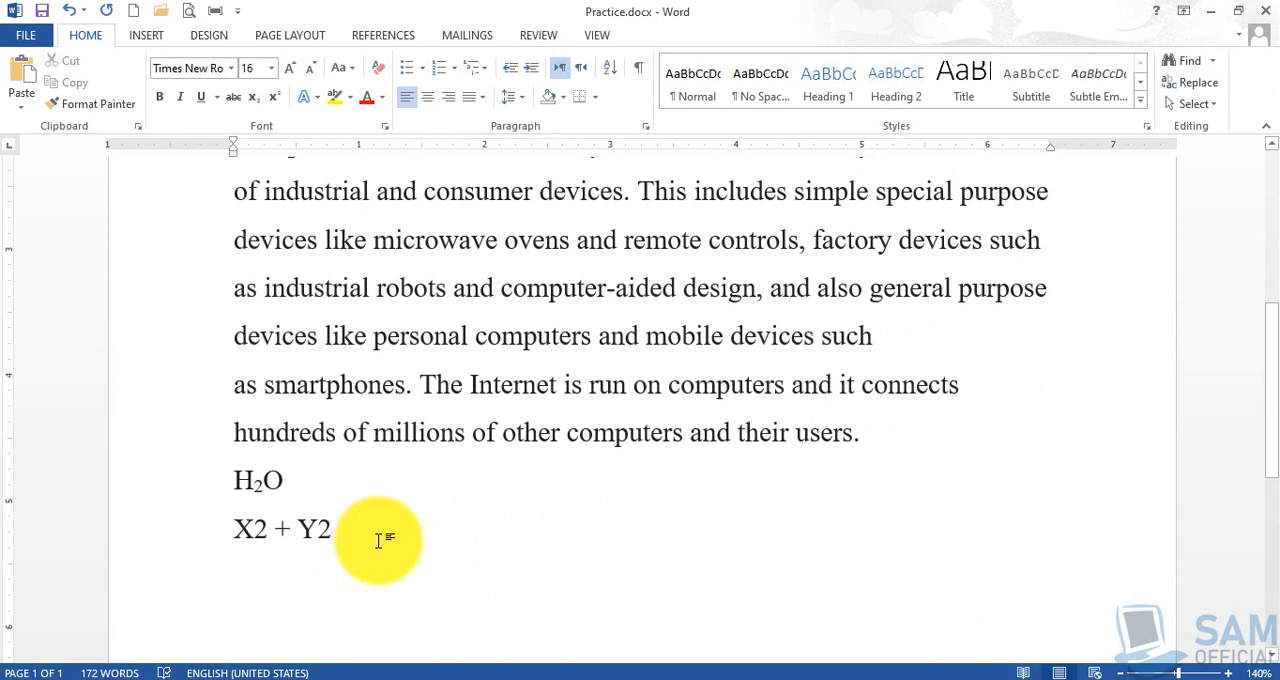
left_click(256, 528)
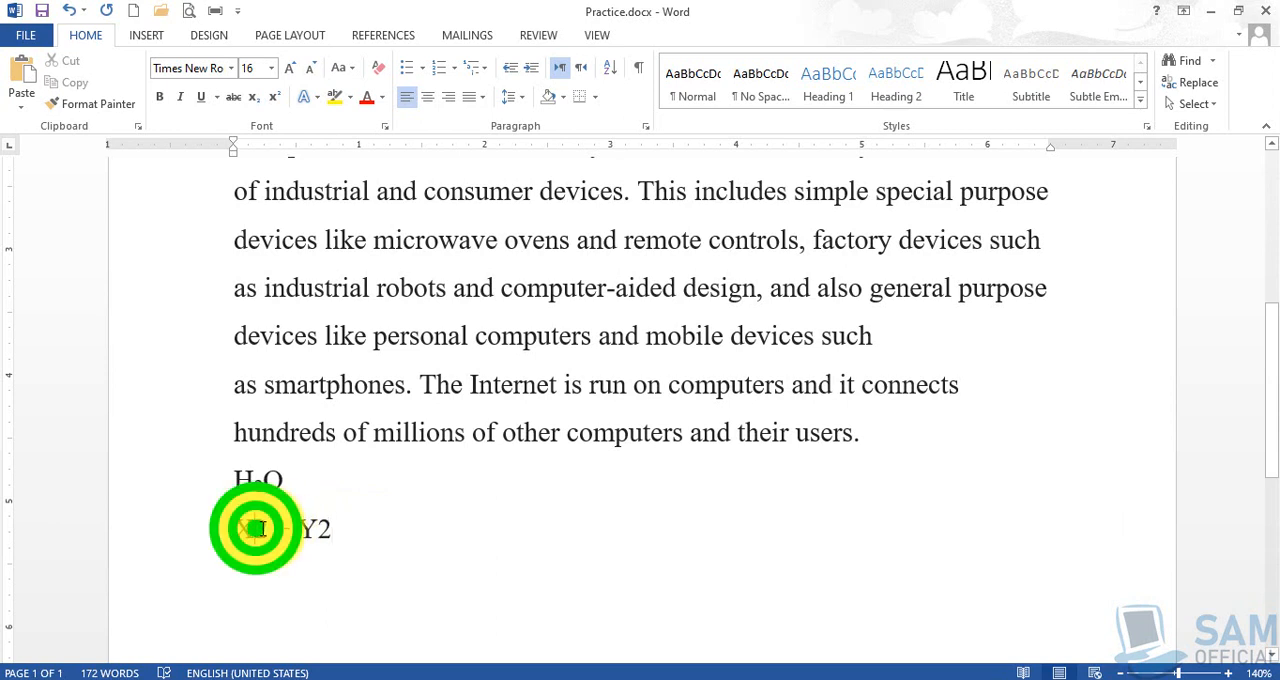
left_click_drag(256, 528, 268, 529)
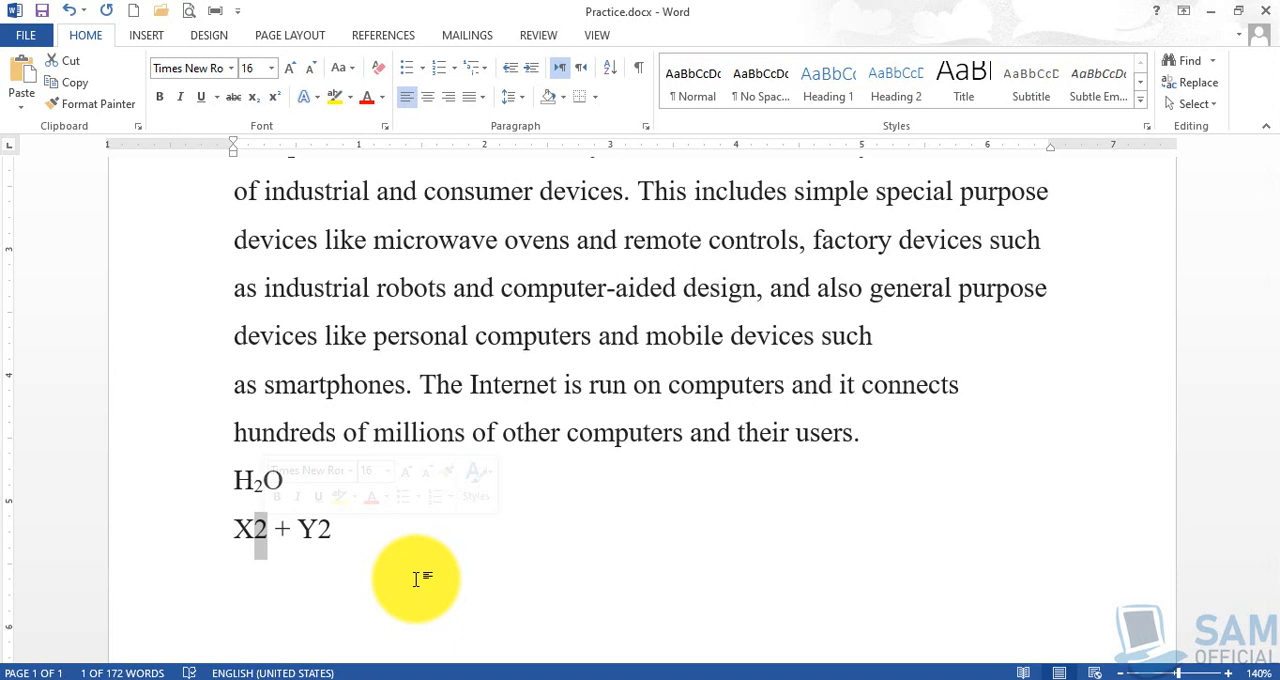
left_click(276, 103)
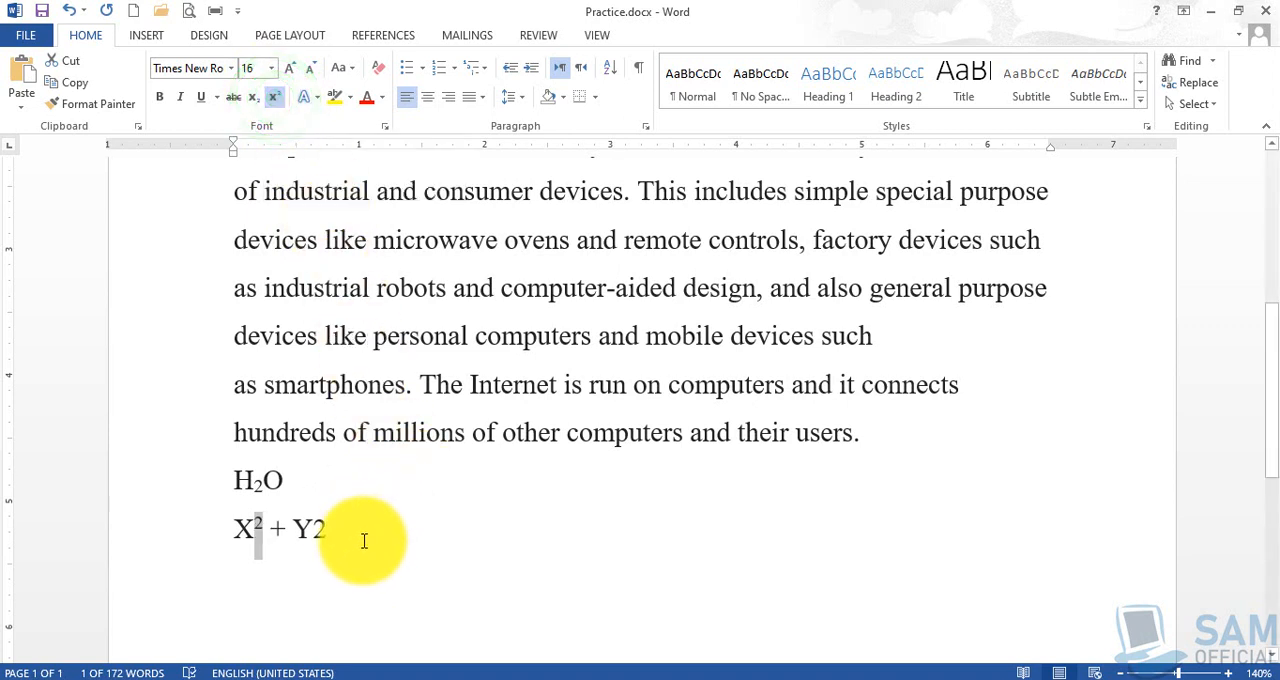
left_click(277, 103)
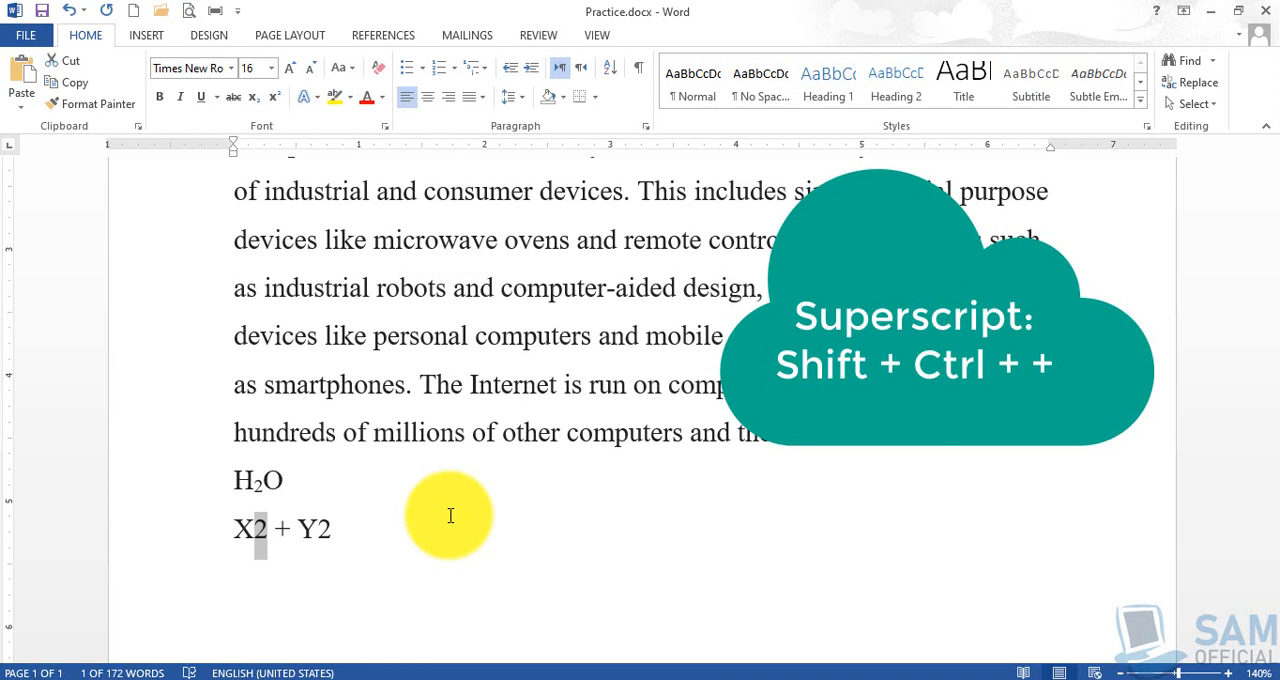
key("ctrl+shift+plus")
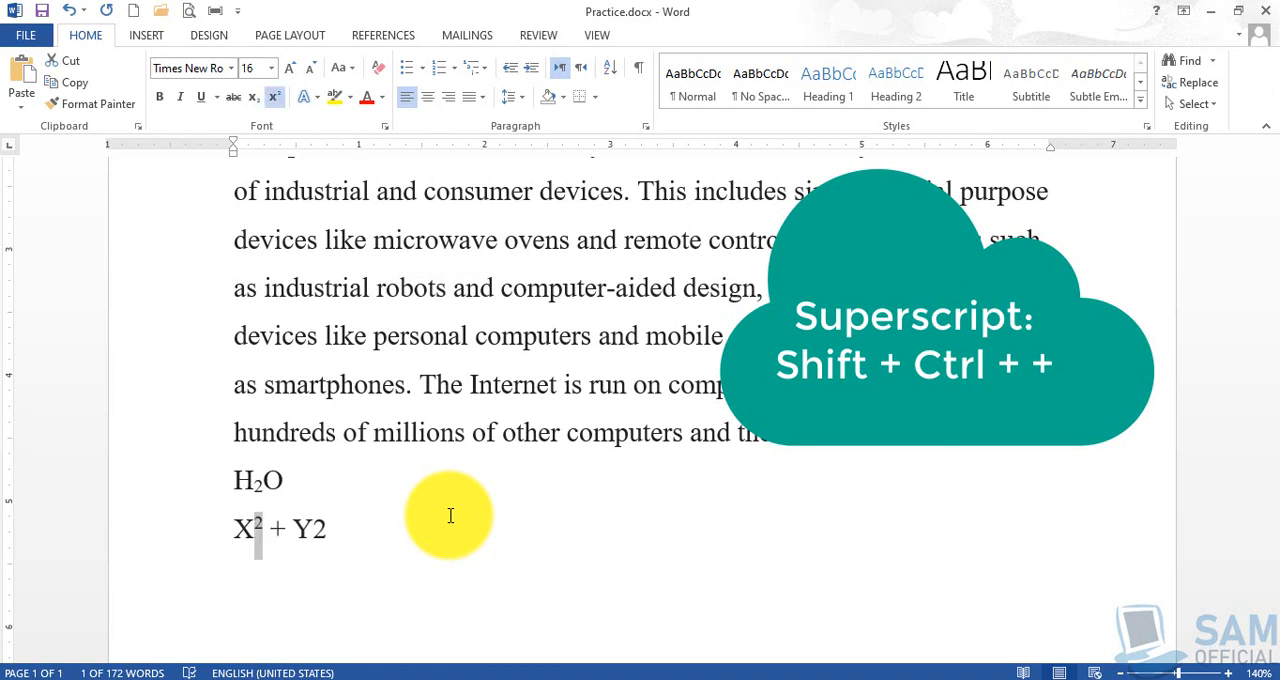
- Format the 2 after Y as superscript and place the cursor at the end of the expression
left_click(318, 528)
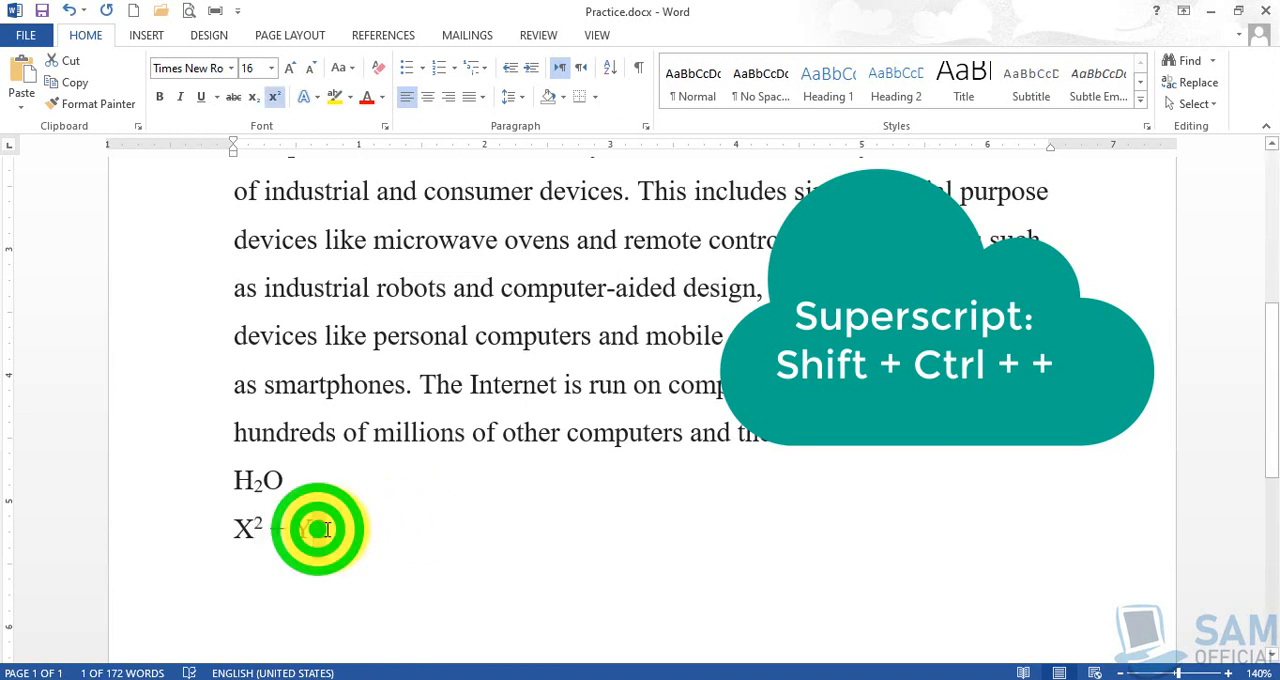
left_click_drag(318, 528, 328, 528)
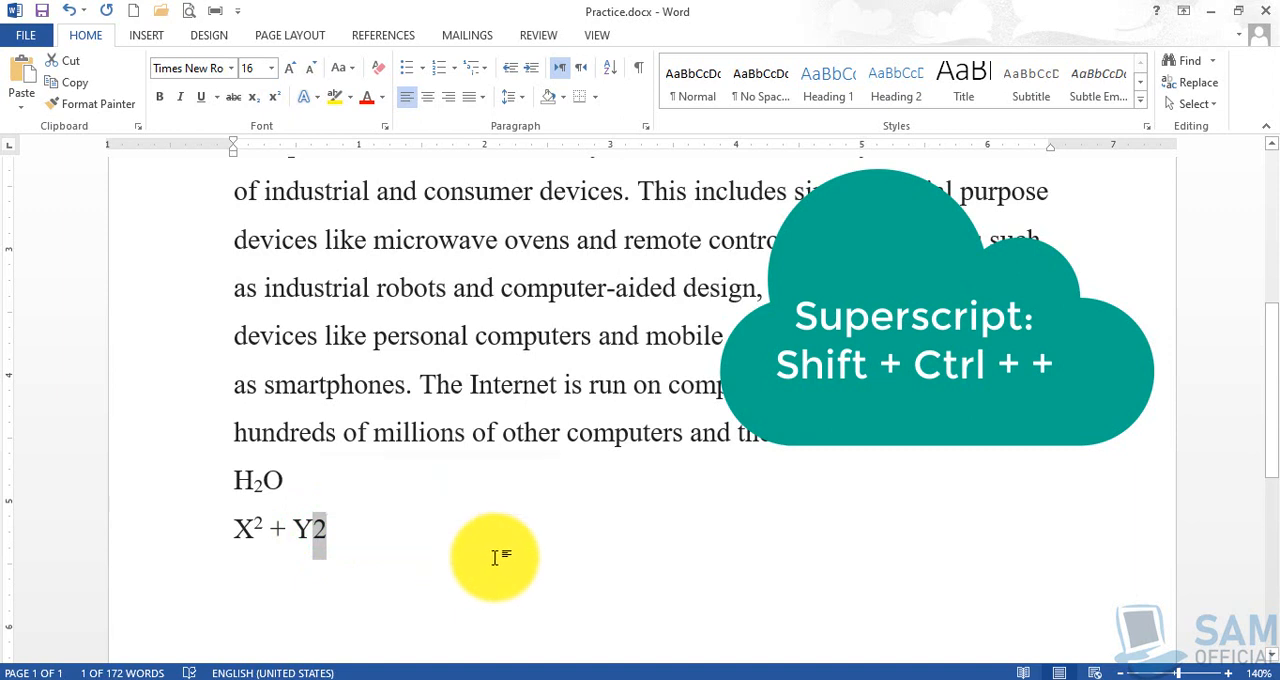
key("ctrl+shift+plus")
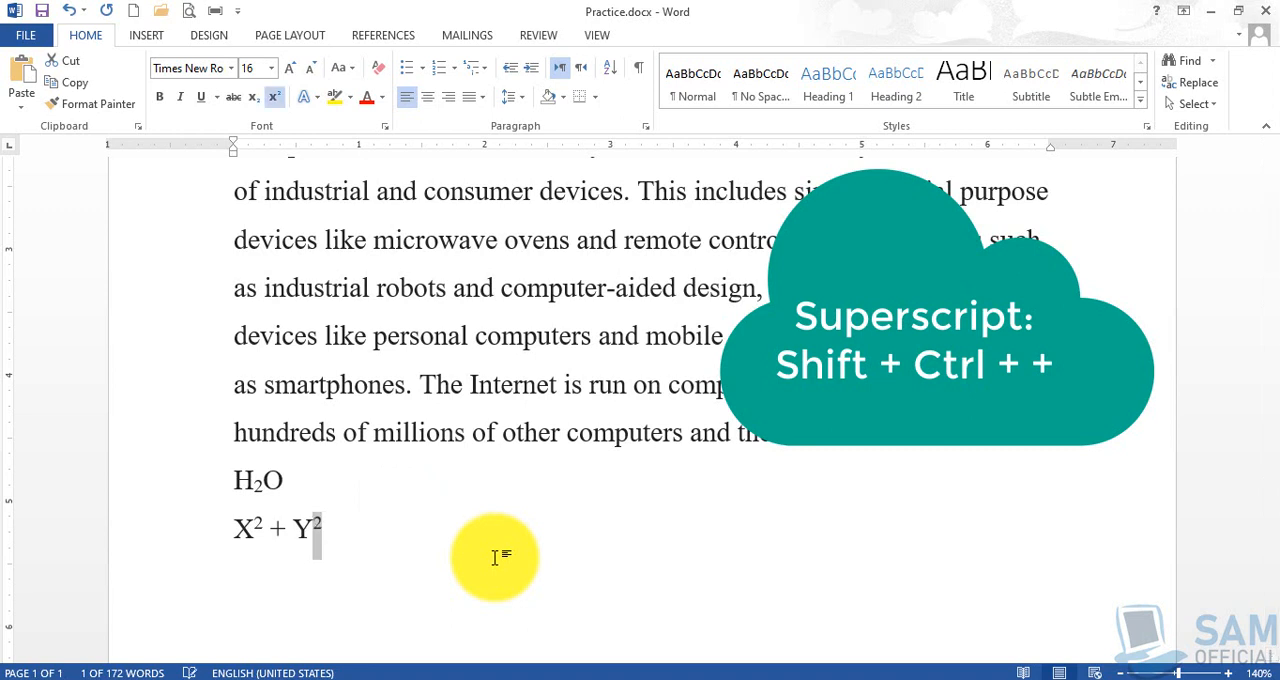
left_click(410, 531)
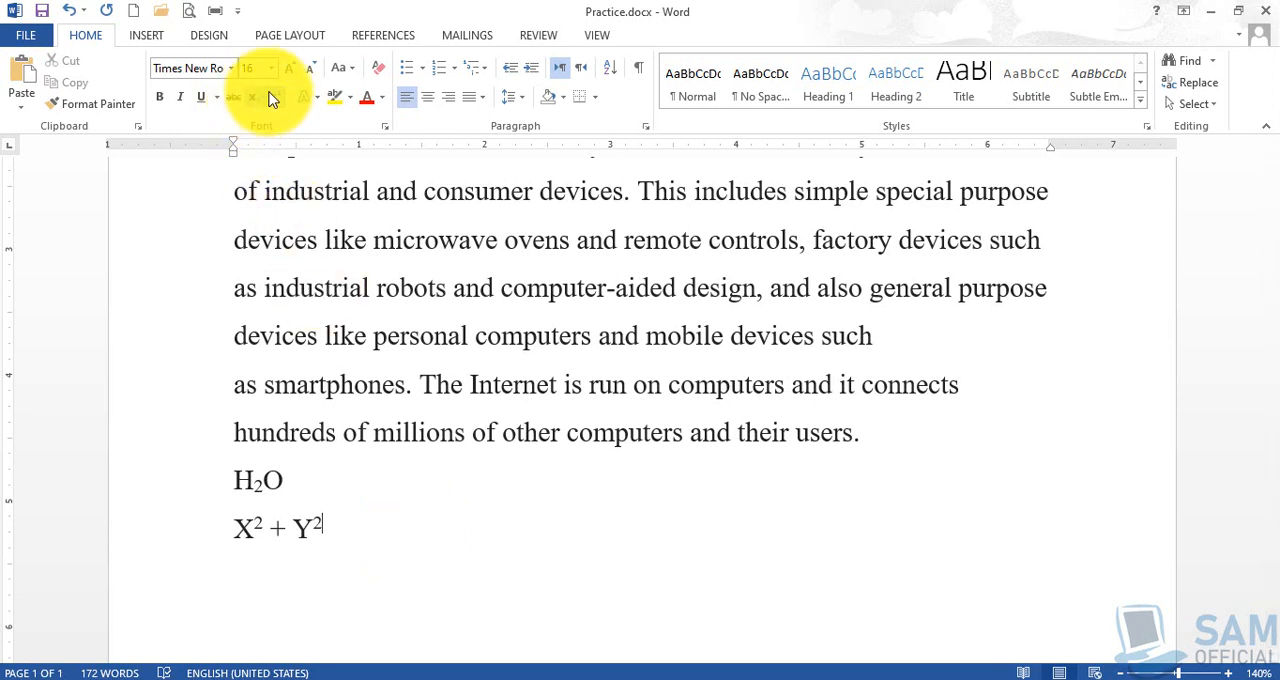
left_click(386, 522)
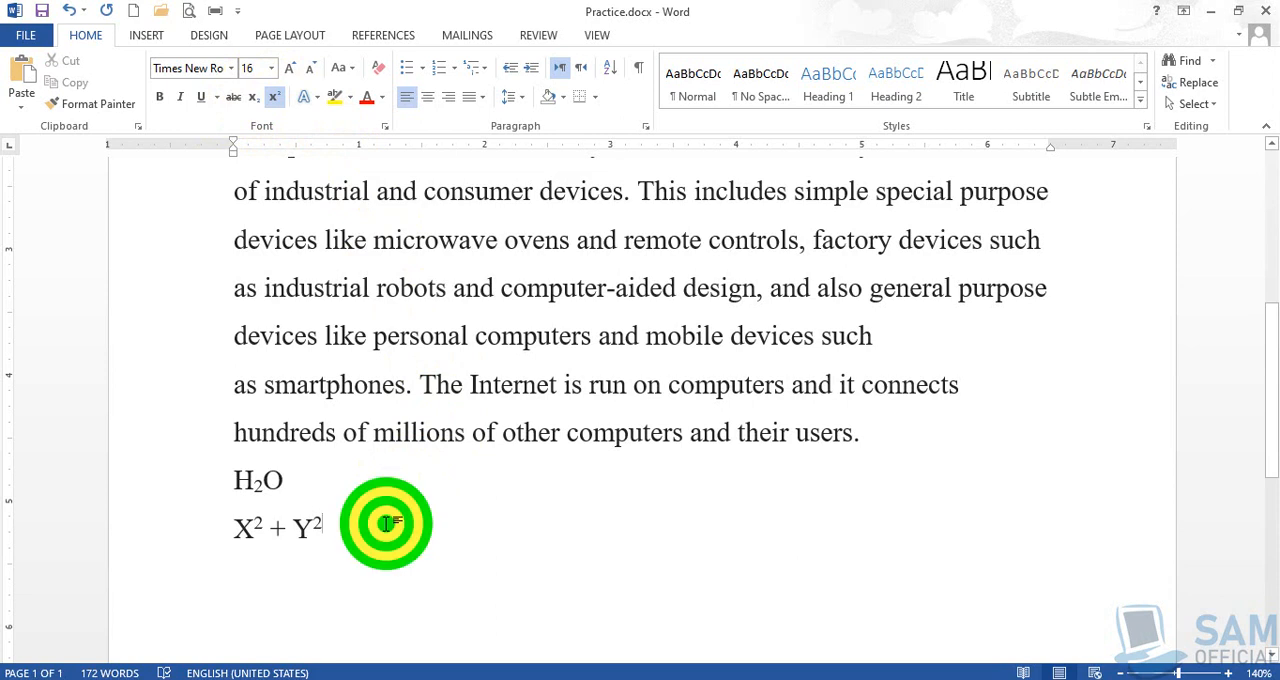